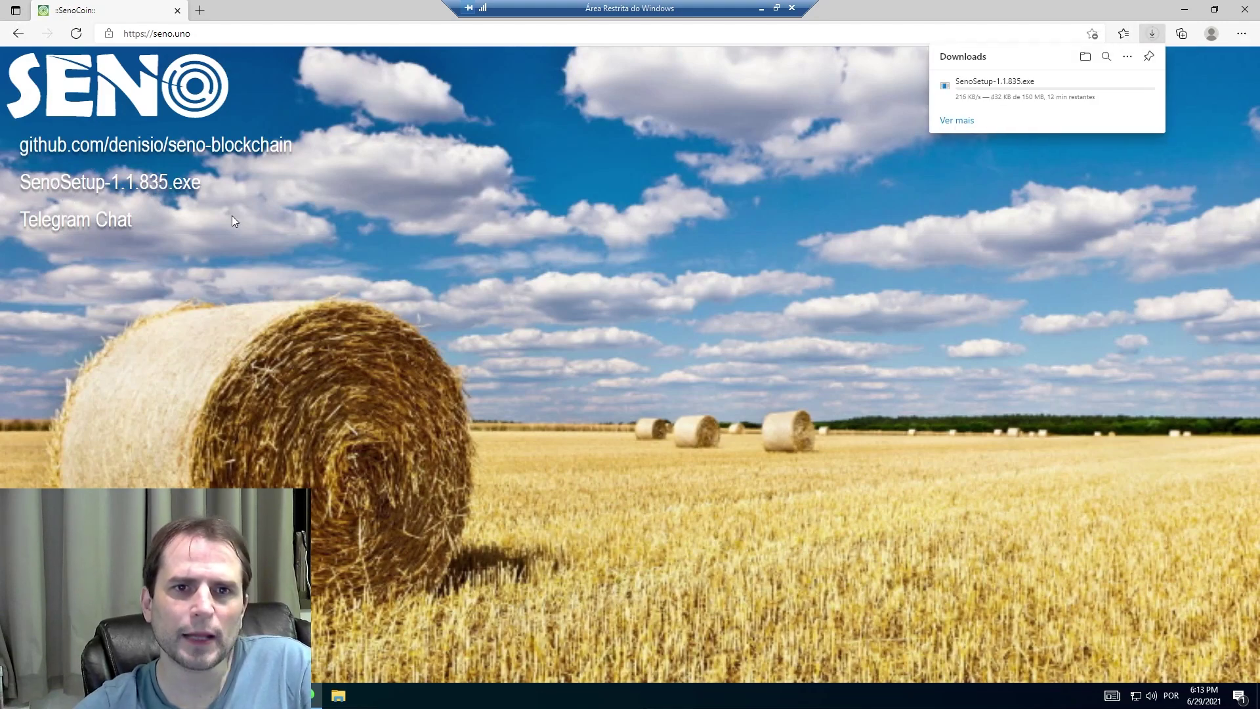
- Open virustotal.com in a new browser tab
click(200, 10)
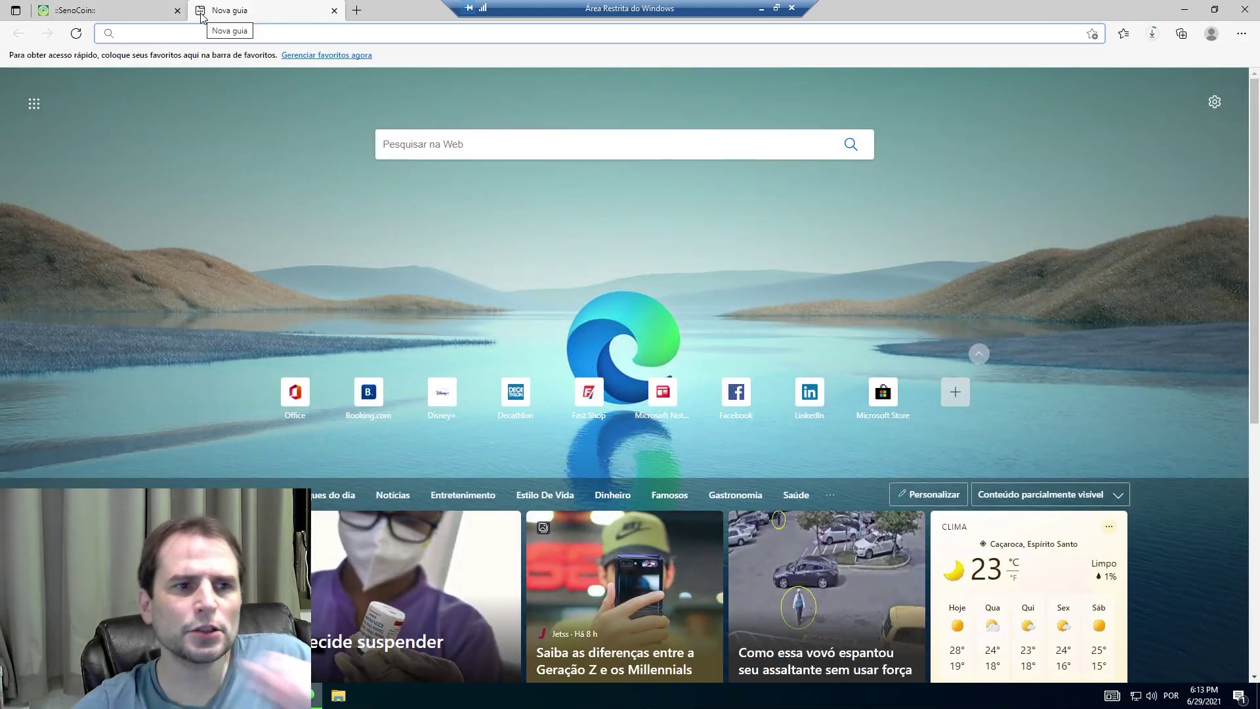
text(virust)
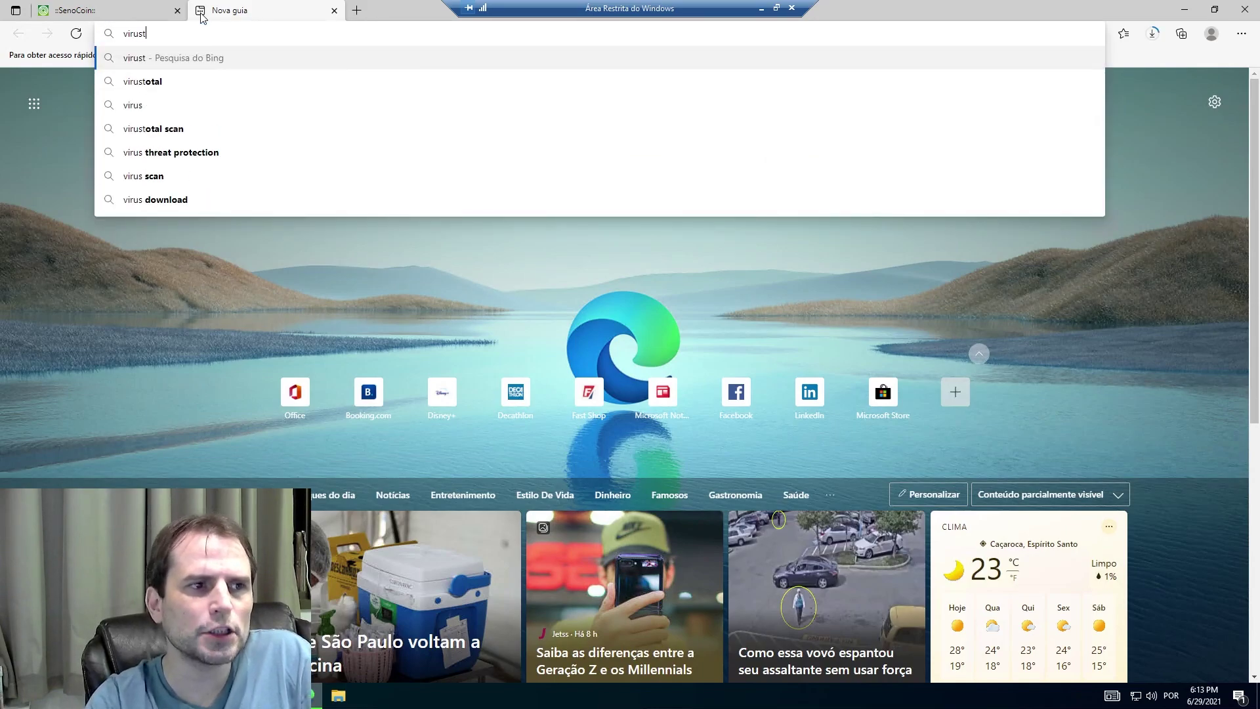
text(otal.com)
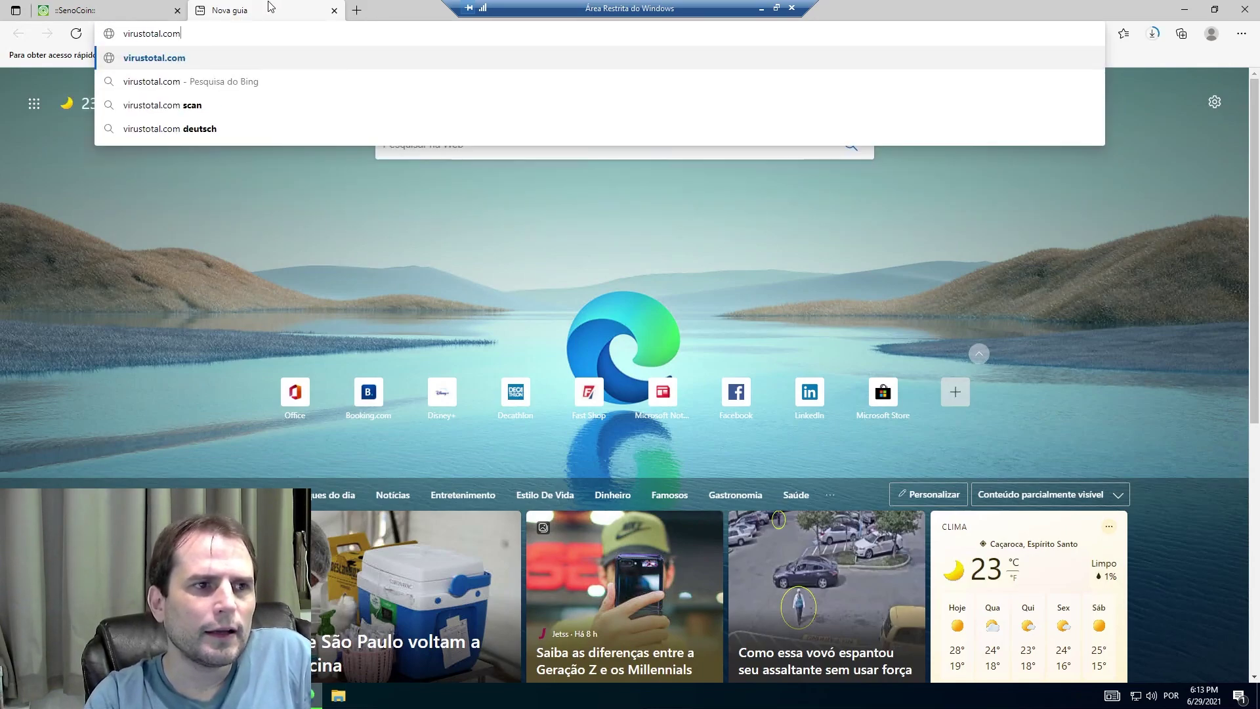
key(Return)
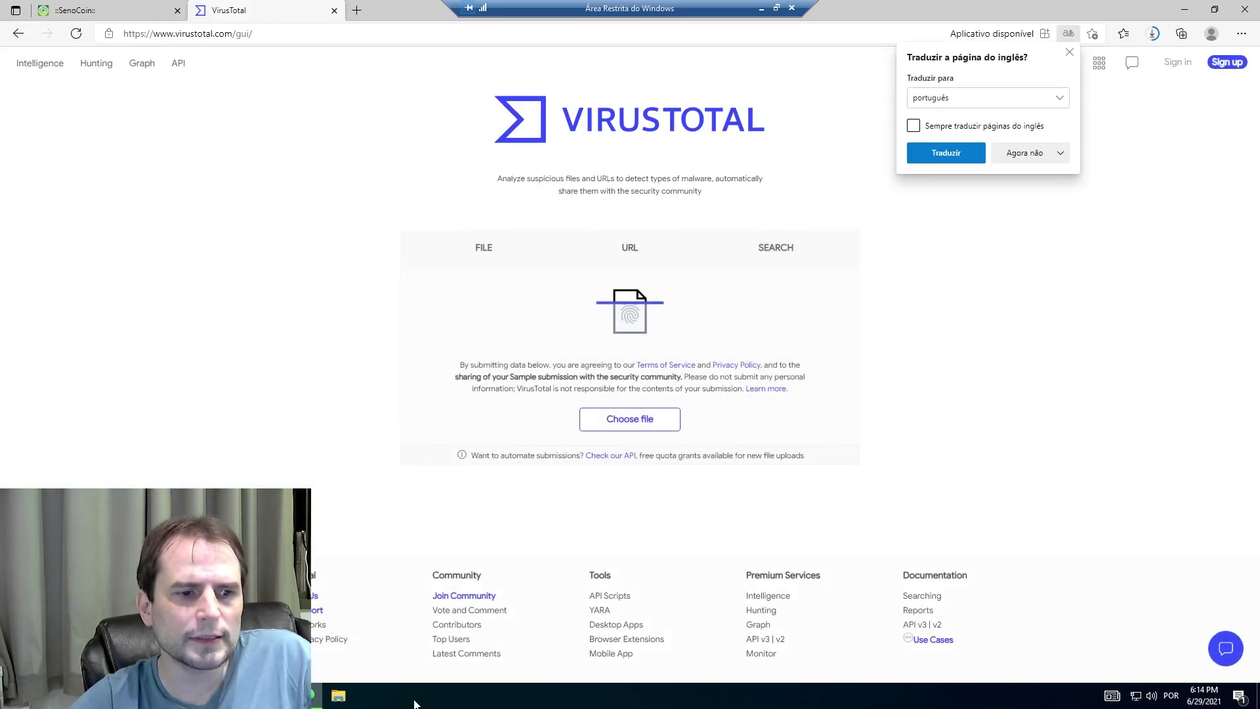
- Open the Downloads folder in File Explorer and shrink its window so VirusTotal's file upload area is uncovered
click(338, 697)
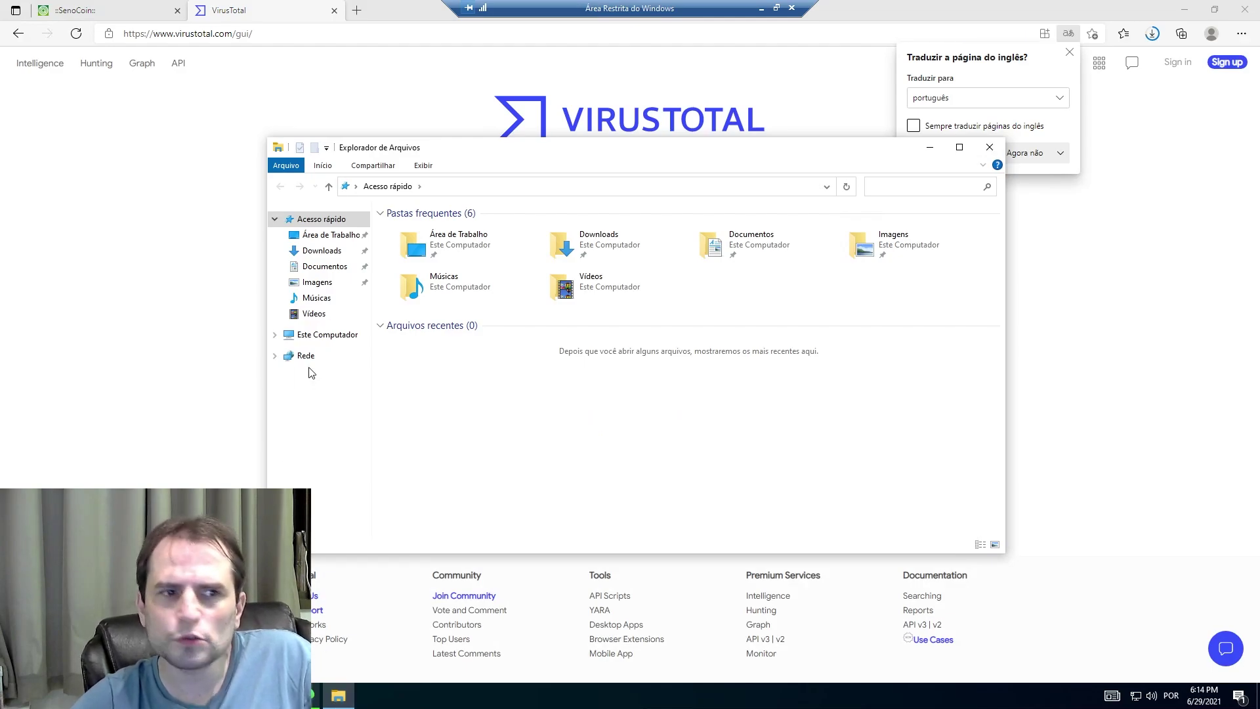
double_click(601, 248)
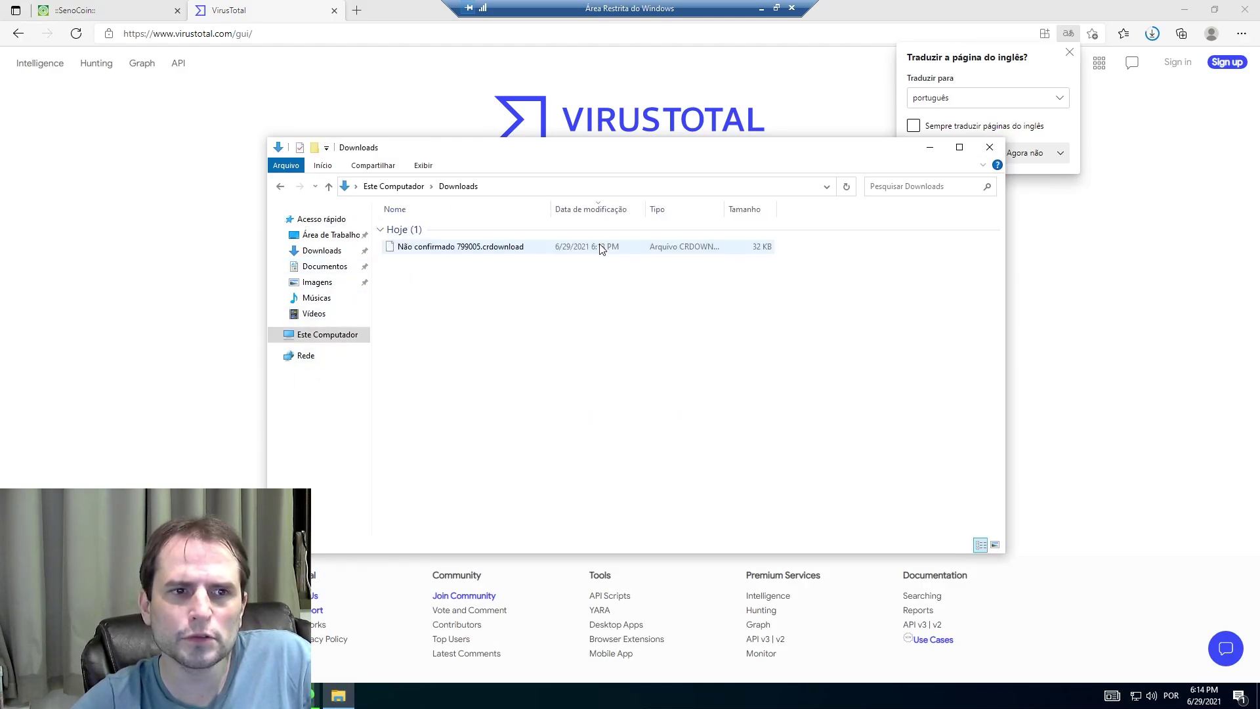
drag(659, 152, 833, 237)
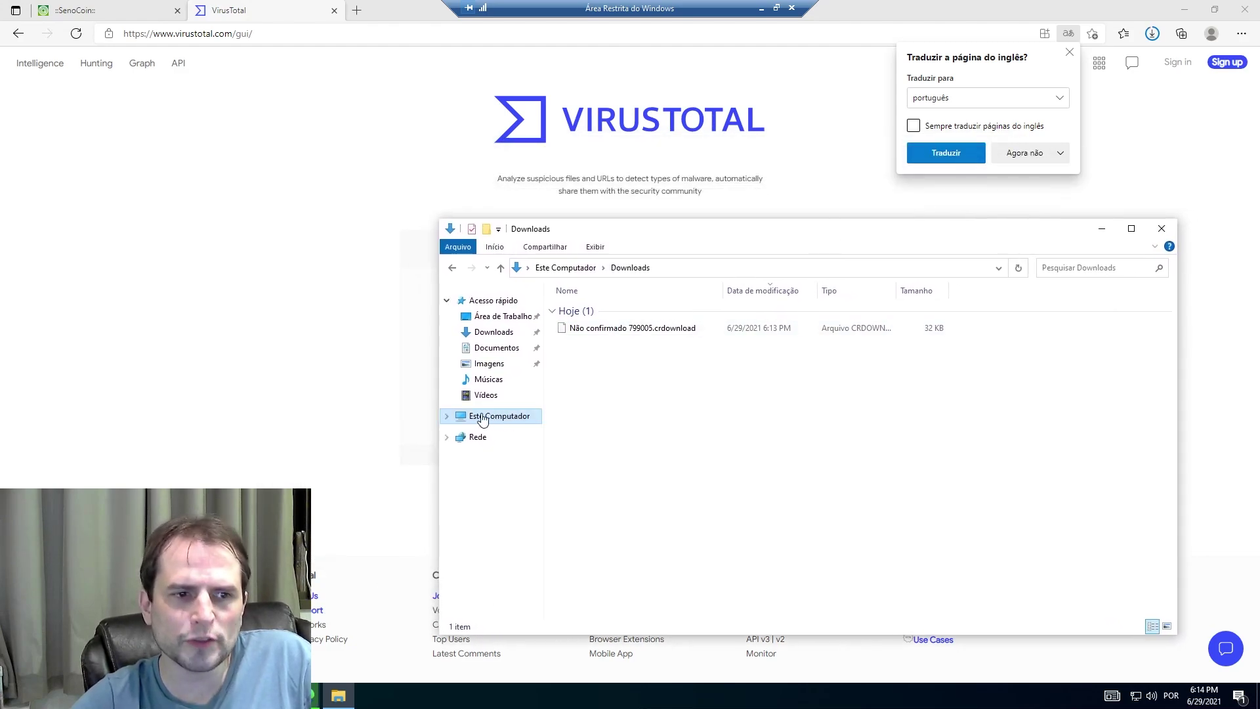
drag(440, 423, 752, 438)
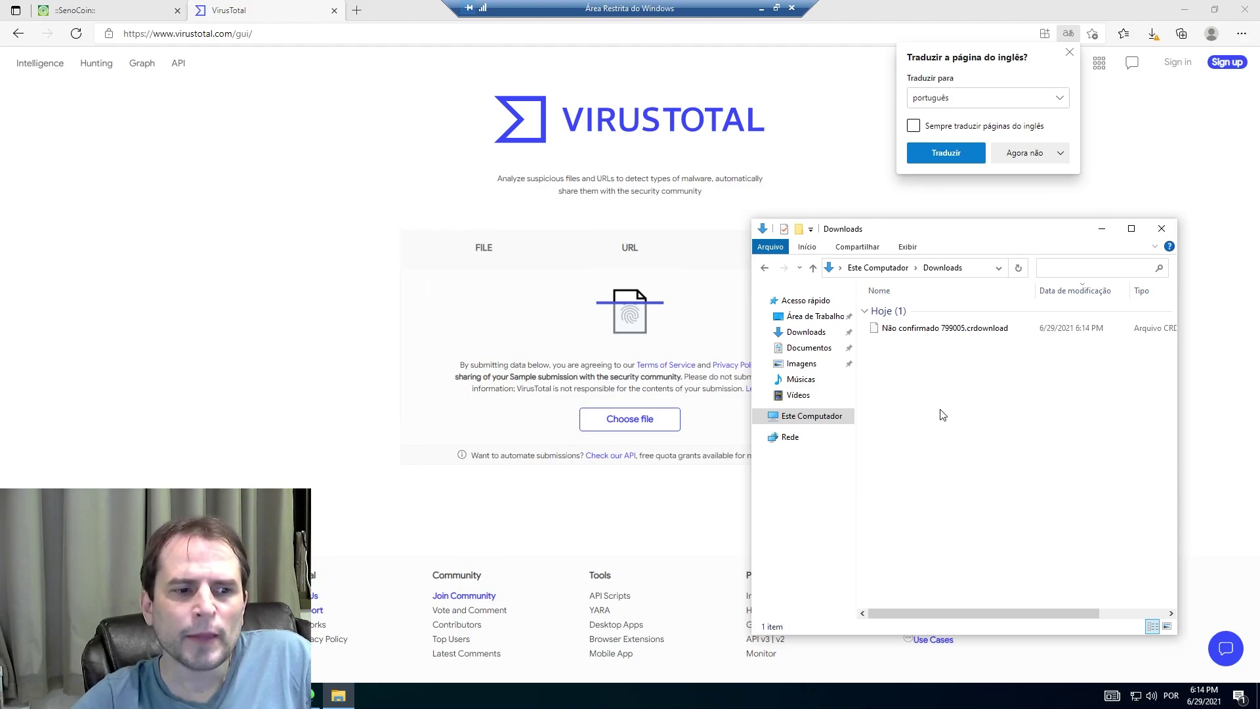
- Keep the blocked SenoSetup-1.1.835.exe download despite the SmartScreen warning
click(1153, 34)
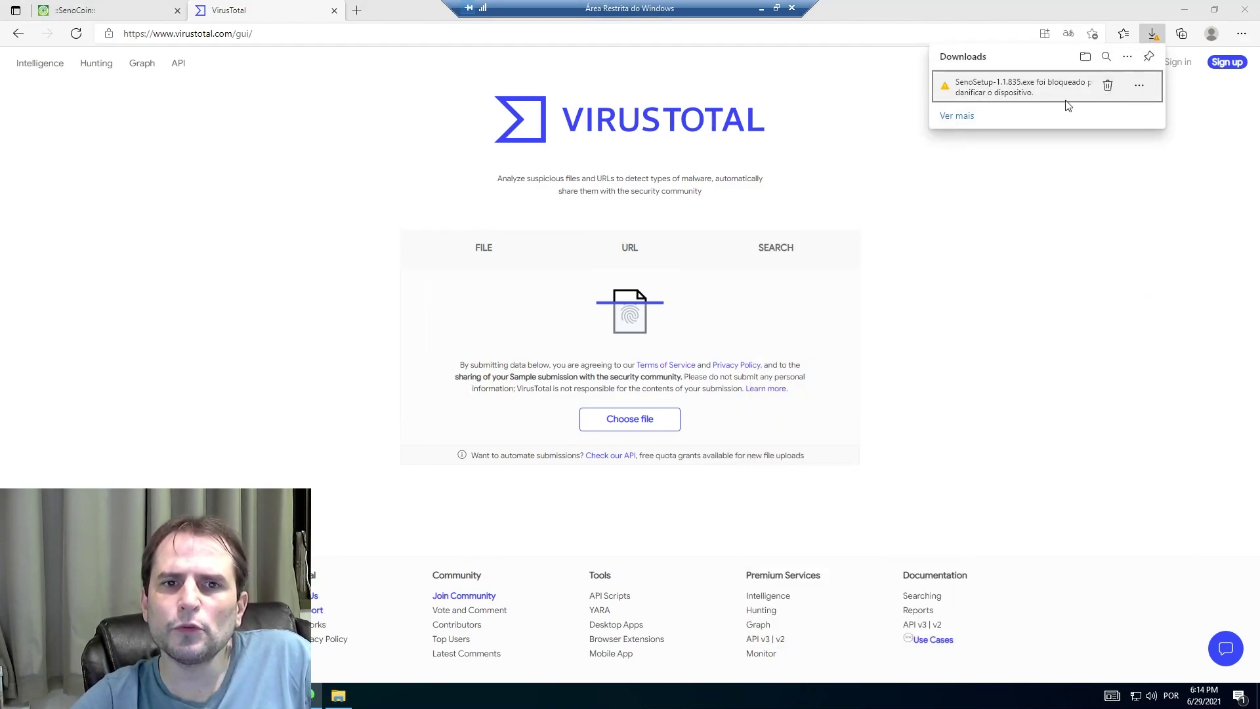
click(1139, 85)
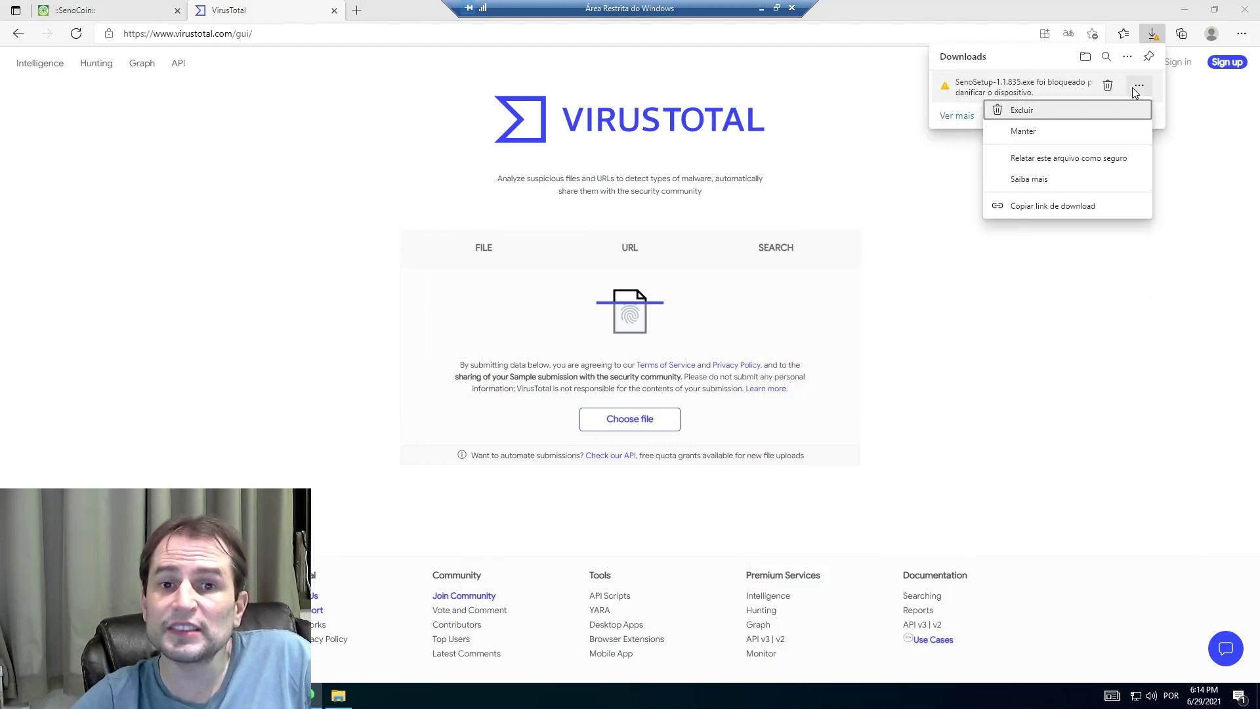
click(1047, 133)
click(1024, 214)
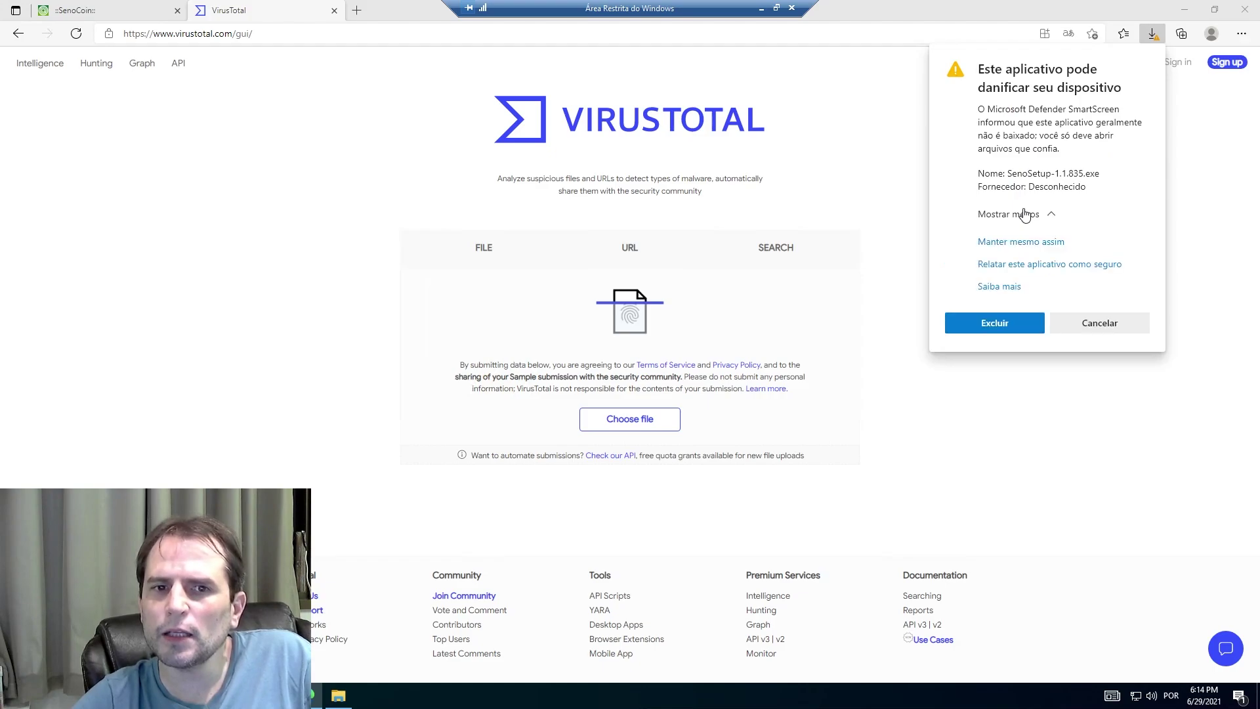
click(1030, 242)
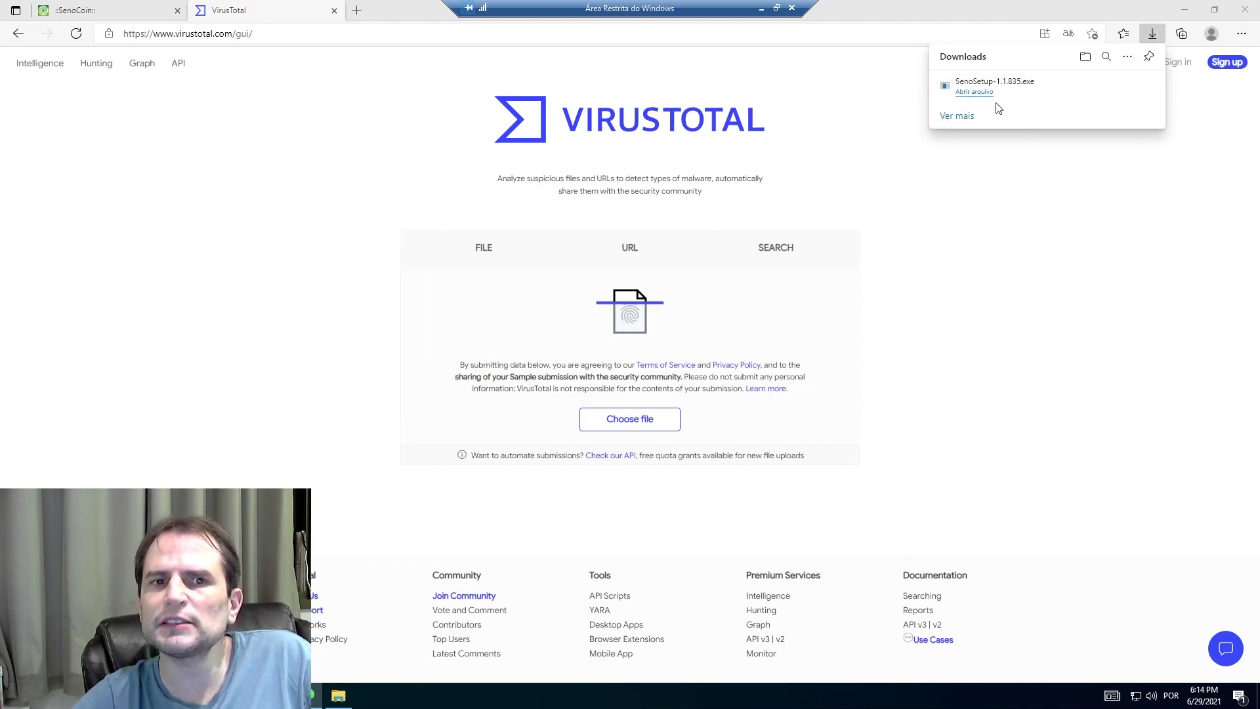
- Submit SenoSetup-1.1.835 from the Downloads folder to VirusTotal for a malware scan
mouse_move(991, 104)
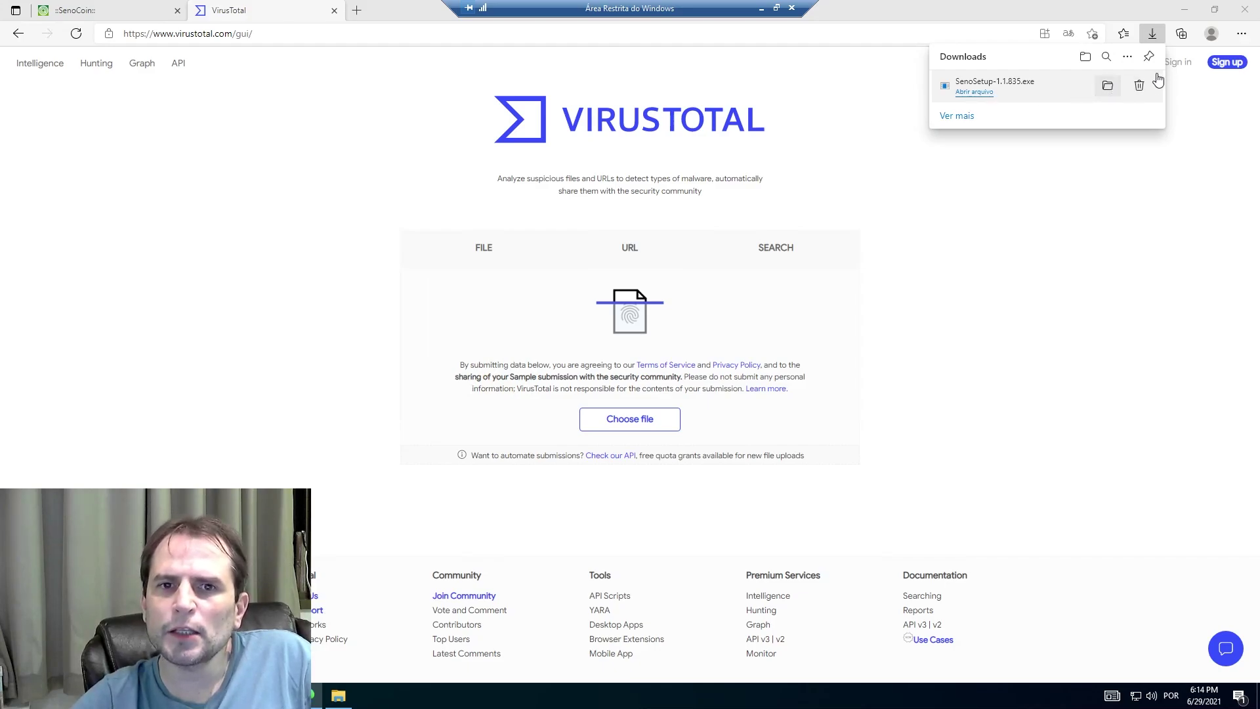
key(alt+Tab)
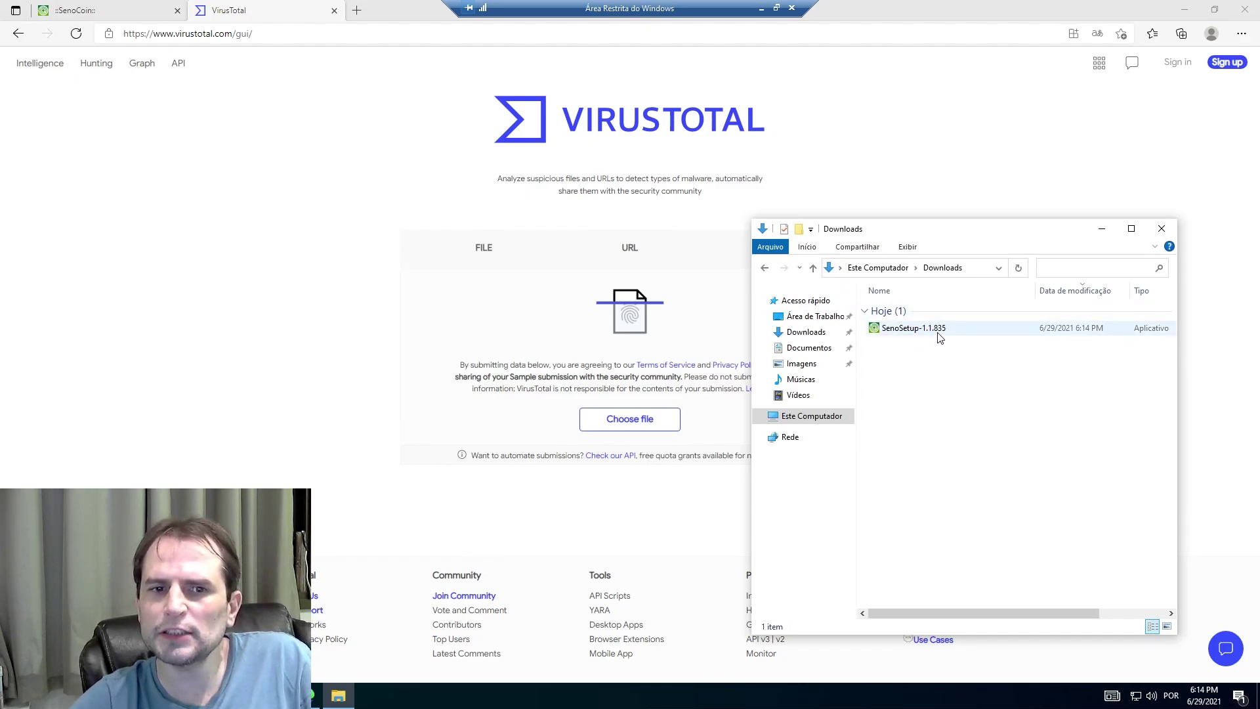
drag(940, 337, 633, 357)
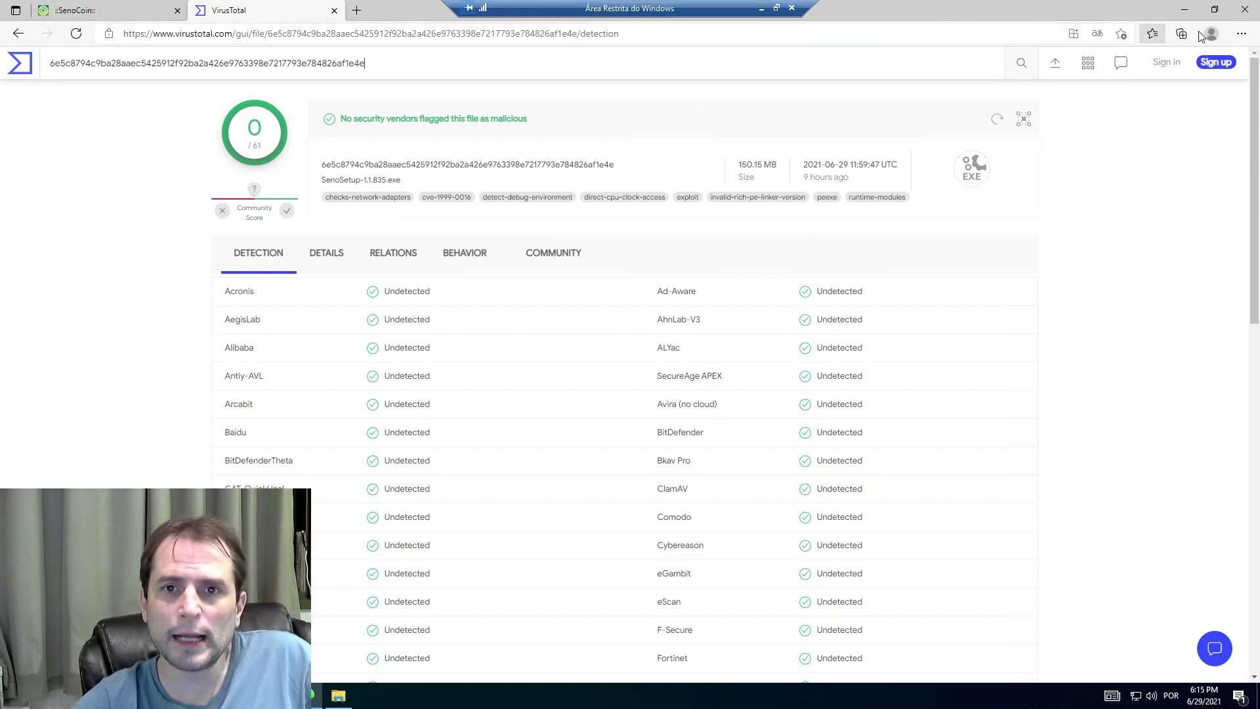
- Close the browser, run SenoSetup-1.1.835 despite the SmartScreen block, and allow start_full_node through the firewall on private and public networks
click(1245, 10)
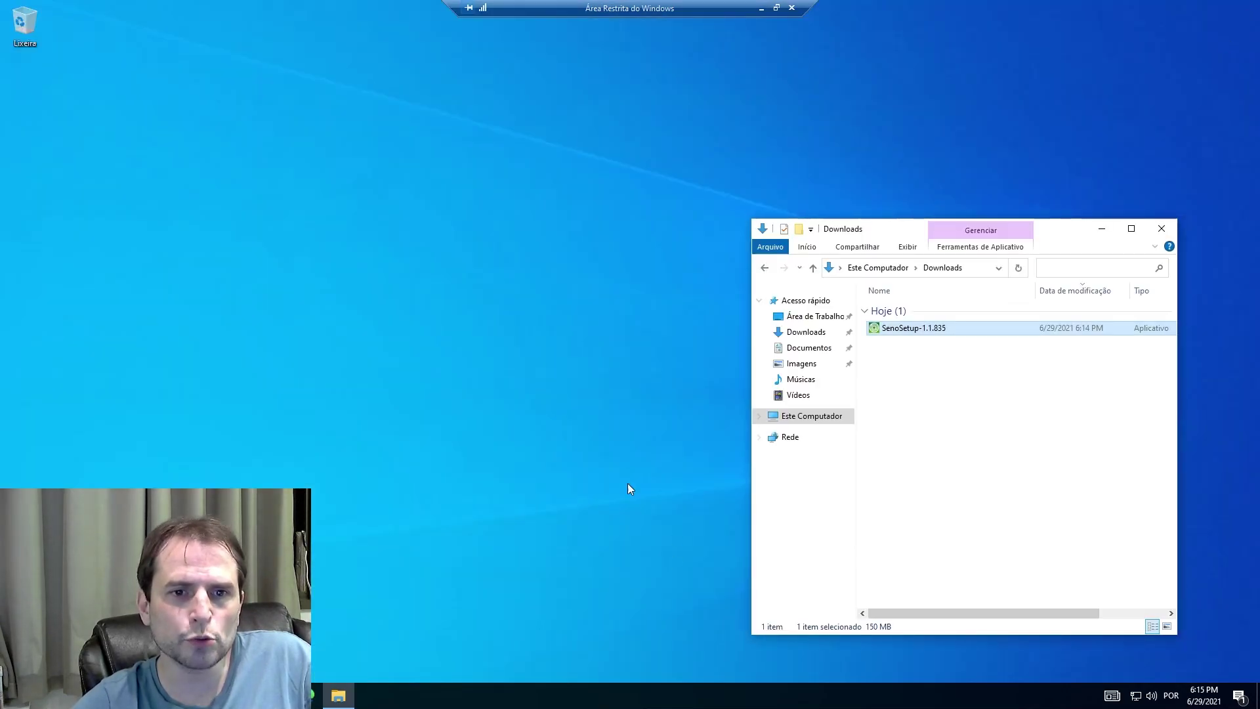
double_click(928, 331)
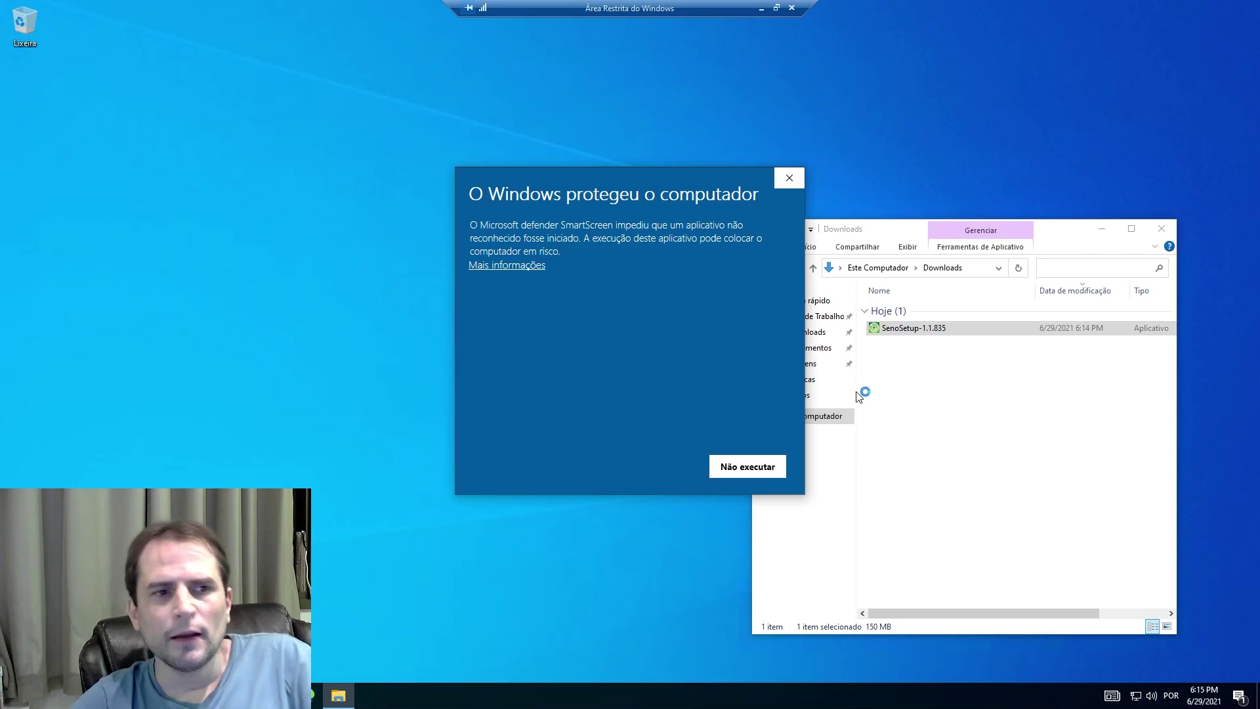
click(499, 269)
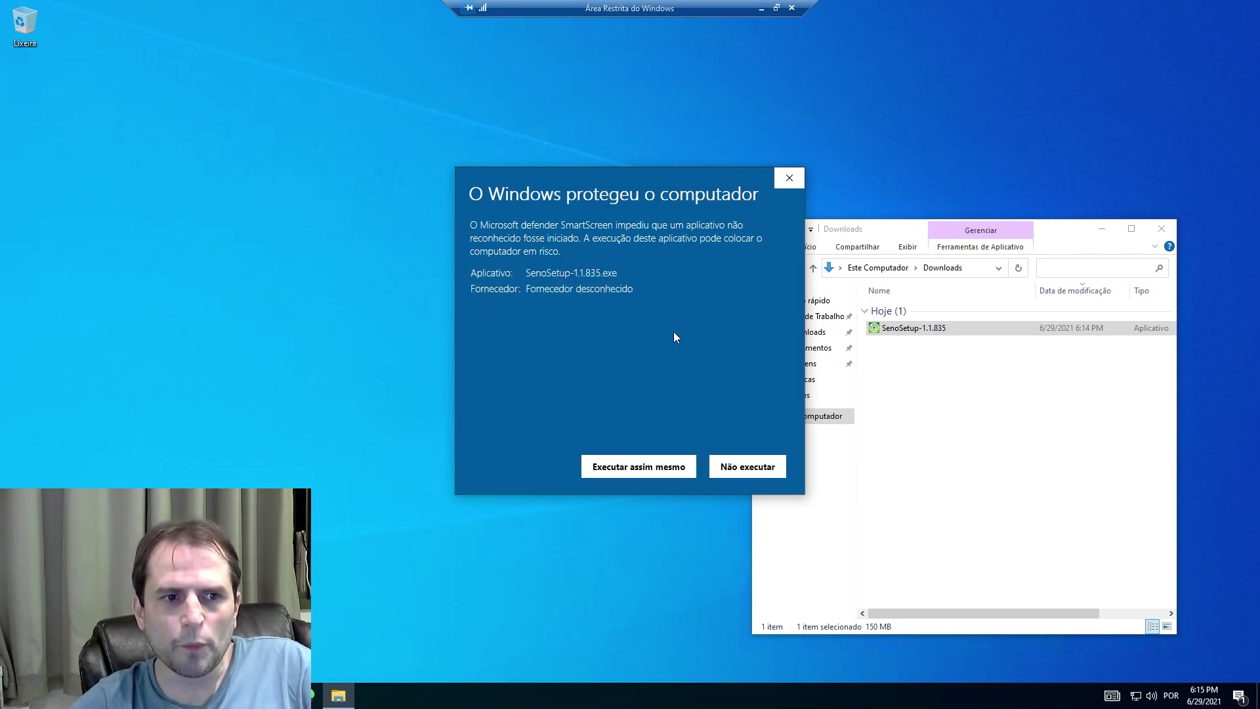
click(657, 468)
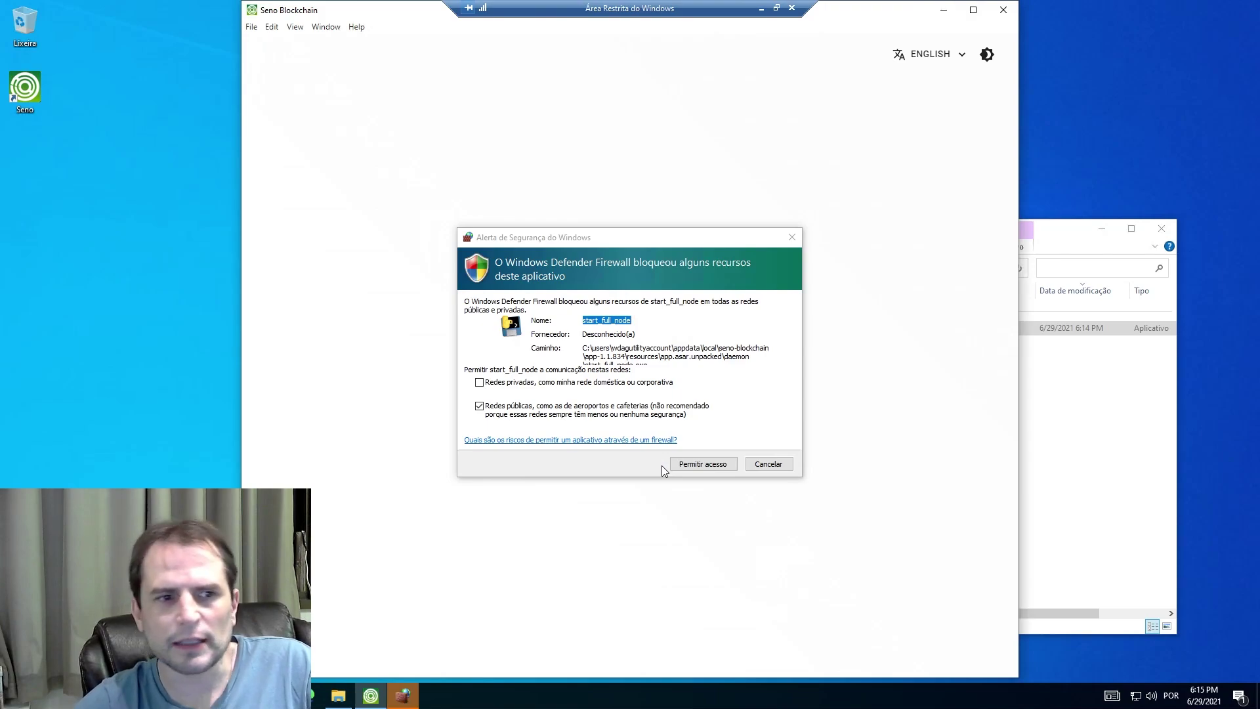
click(479, 382)
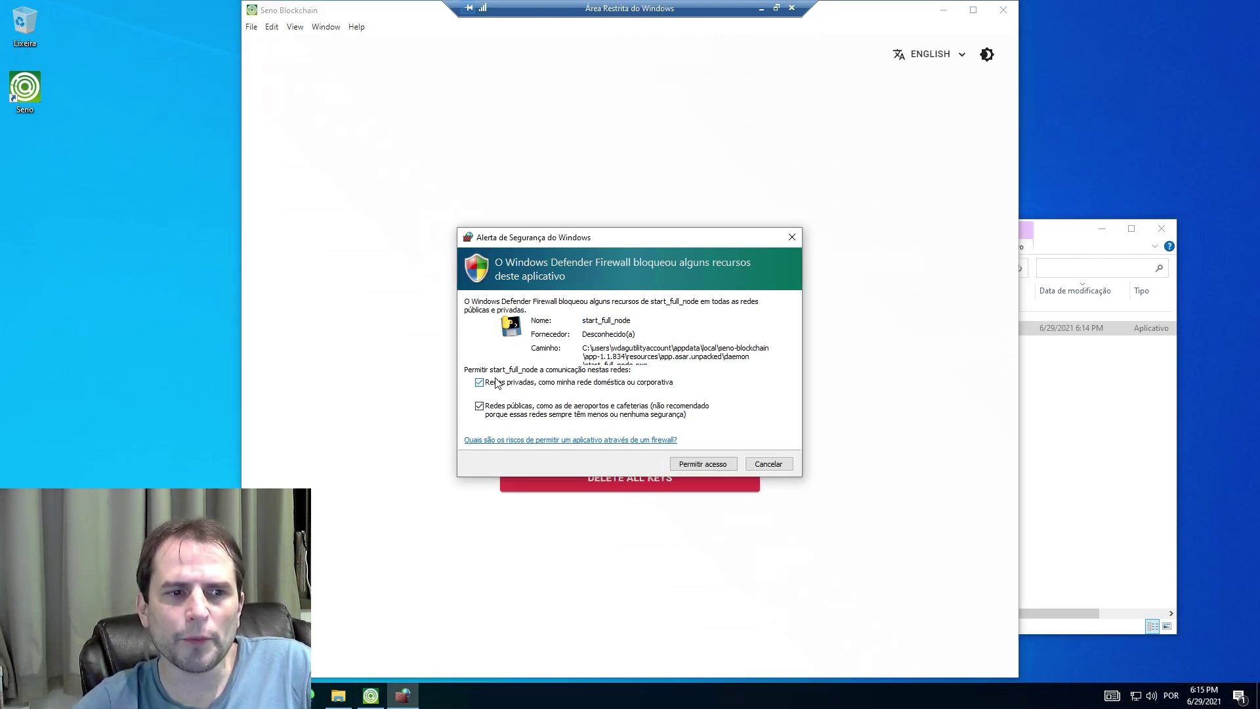
click(697, 466)
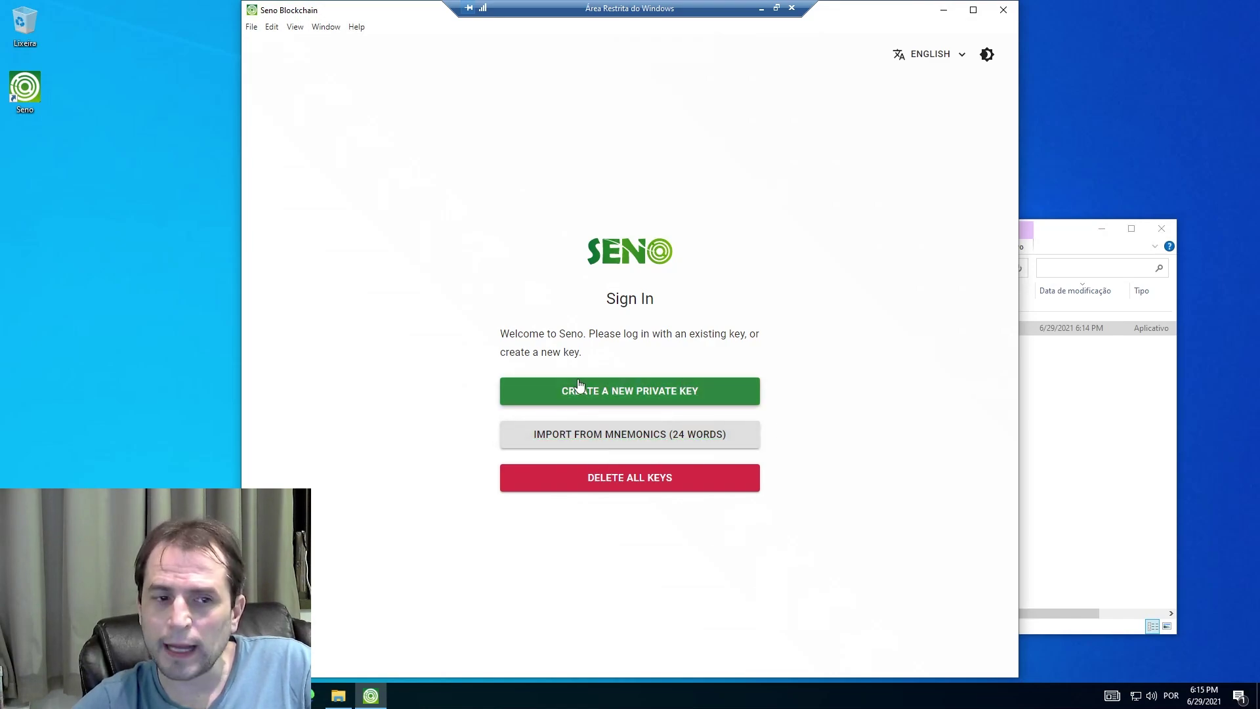
click(672, 436)
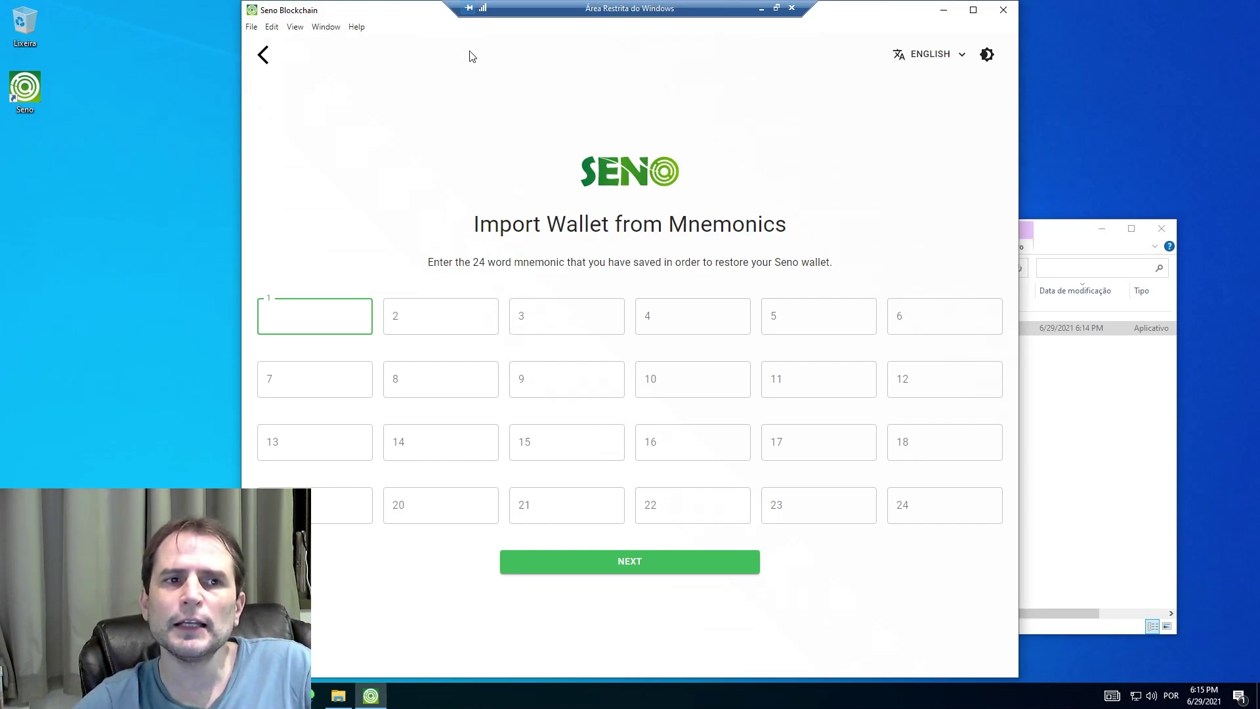
click(258, 64)
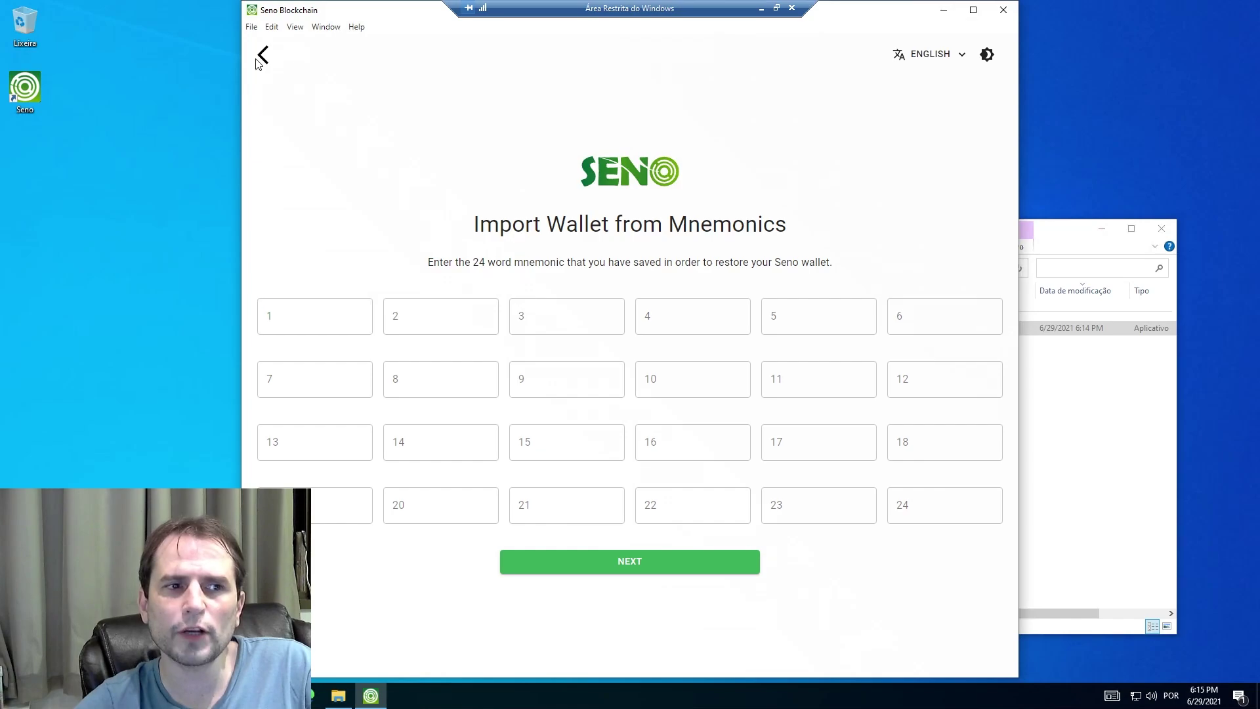
click(262, 55)
- Create a new private key with the generated 24-word mnemonic and allow start_farmer through the firewall on private and public networks
click(559, 394)
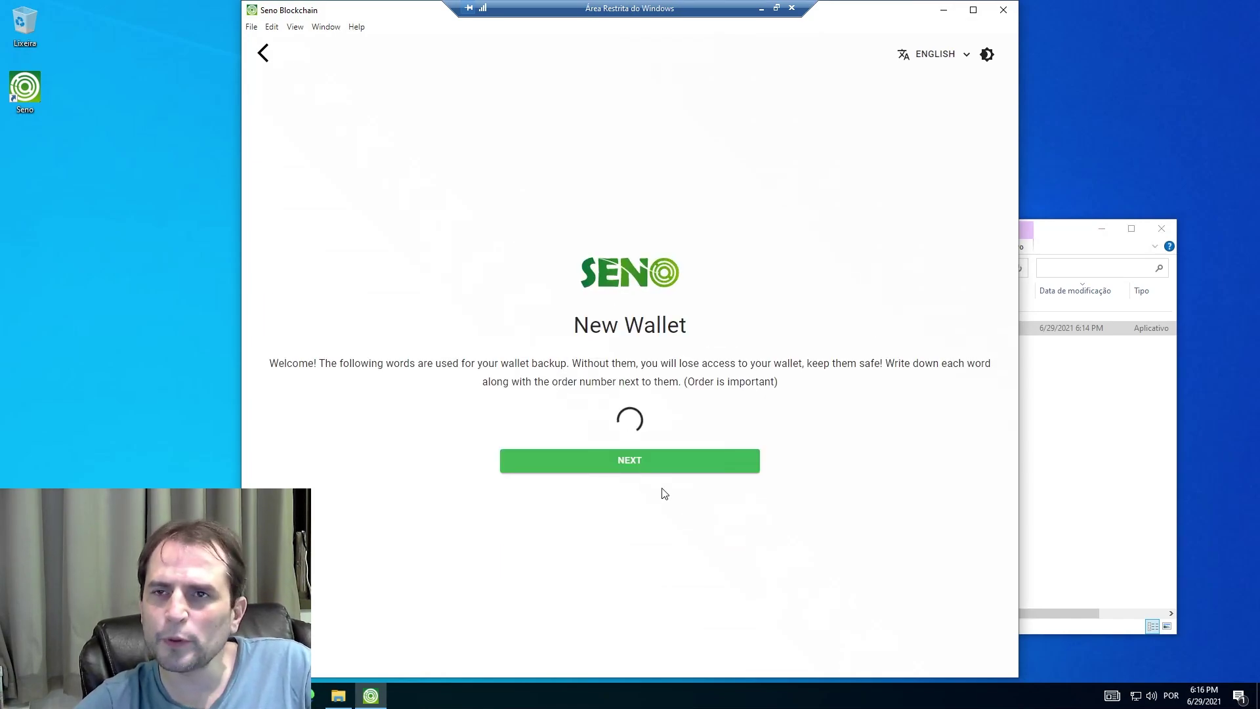
click(661, 468)
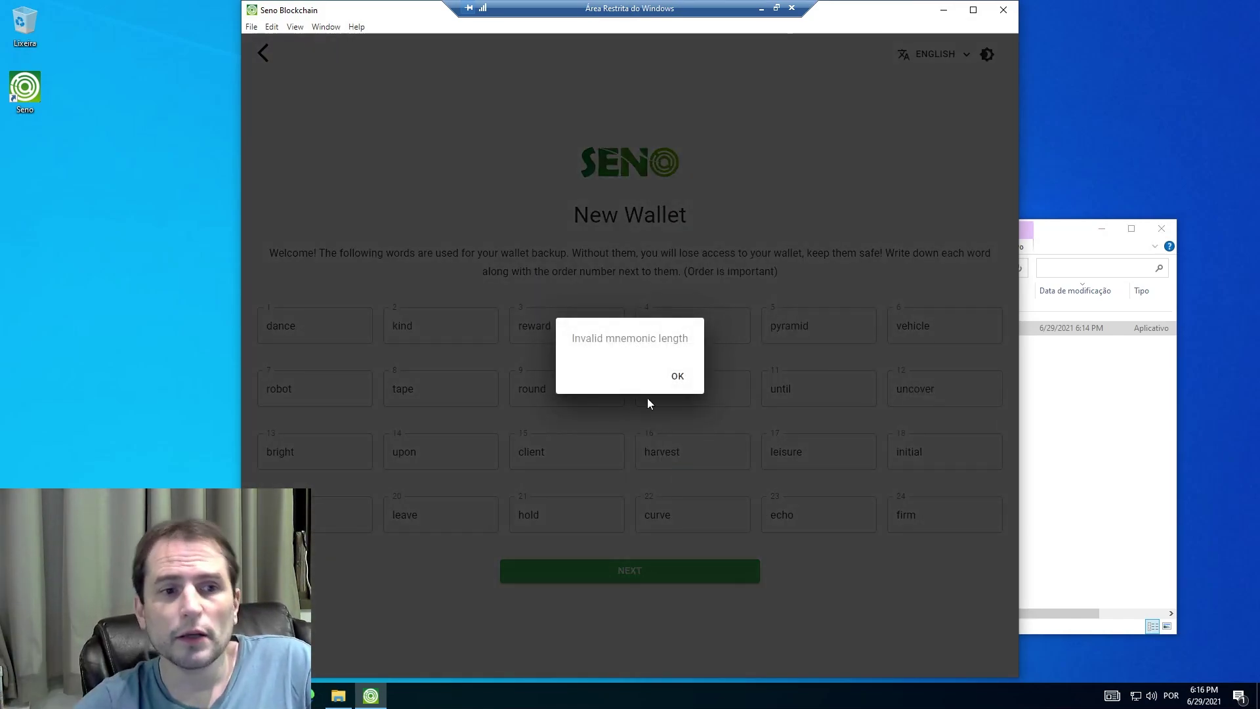
click(678, 377)
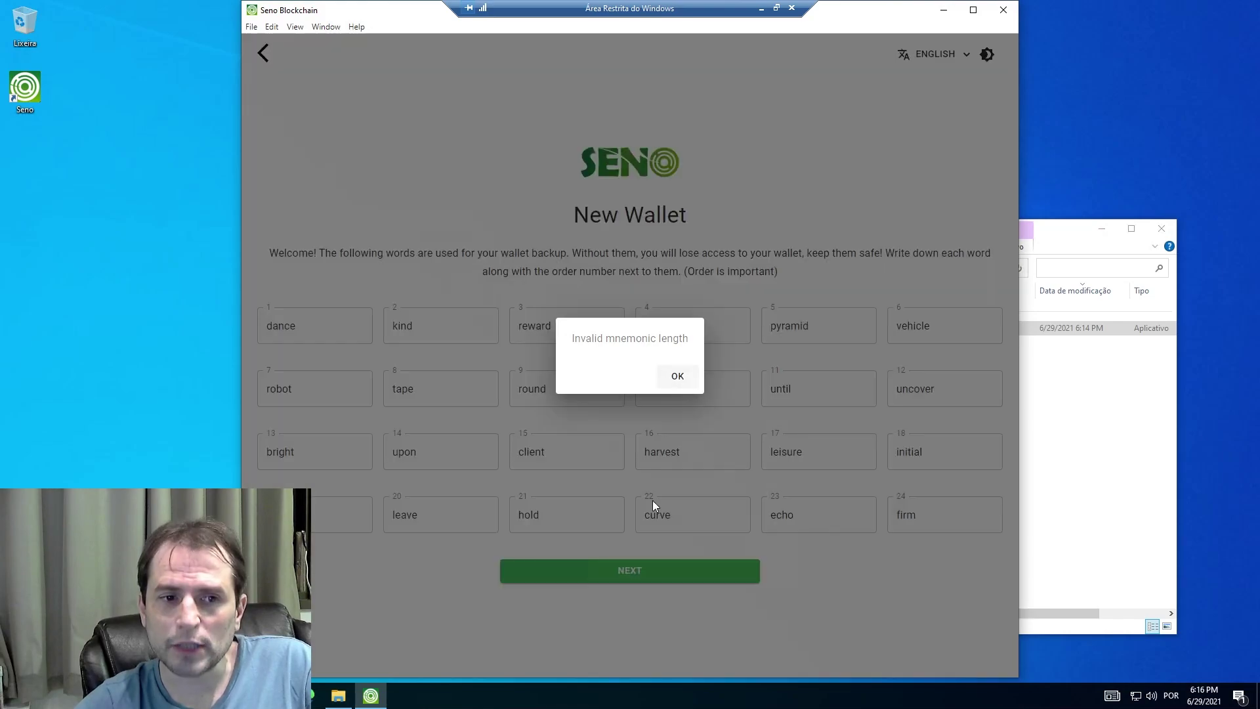
click(679, 379)
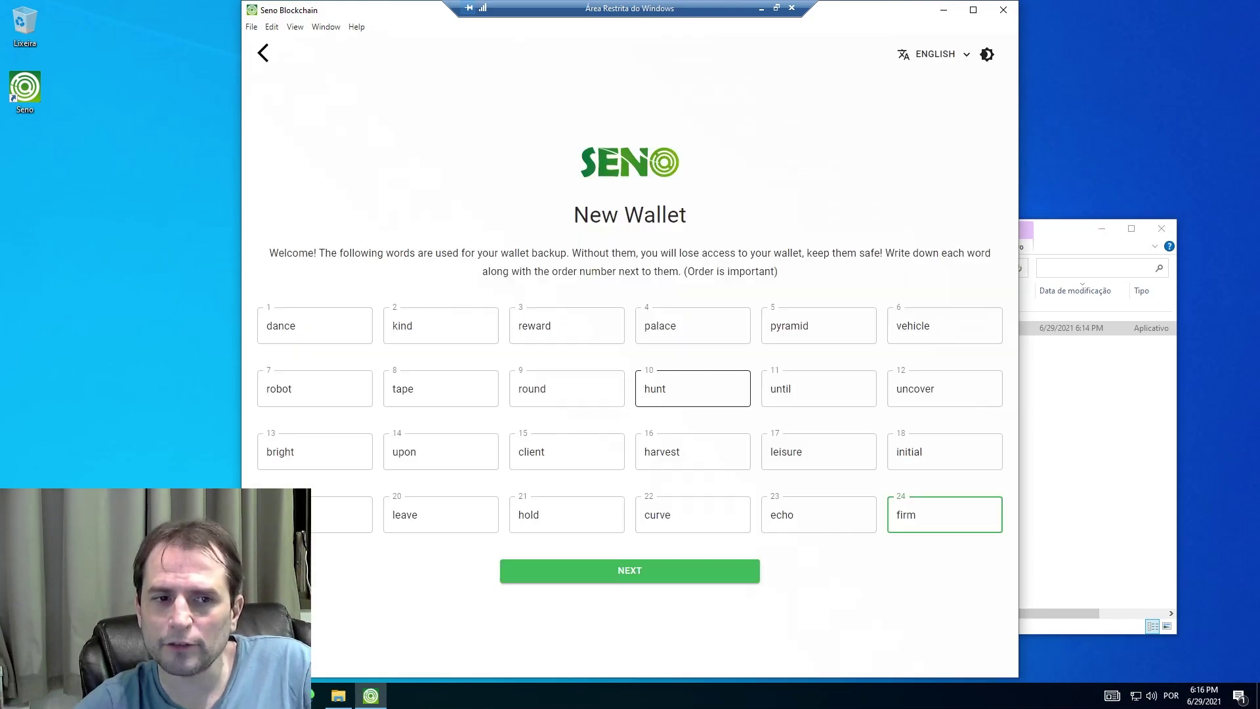
click(672, 572)
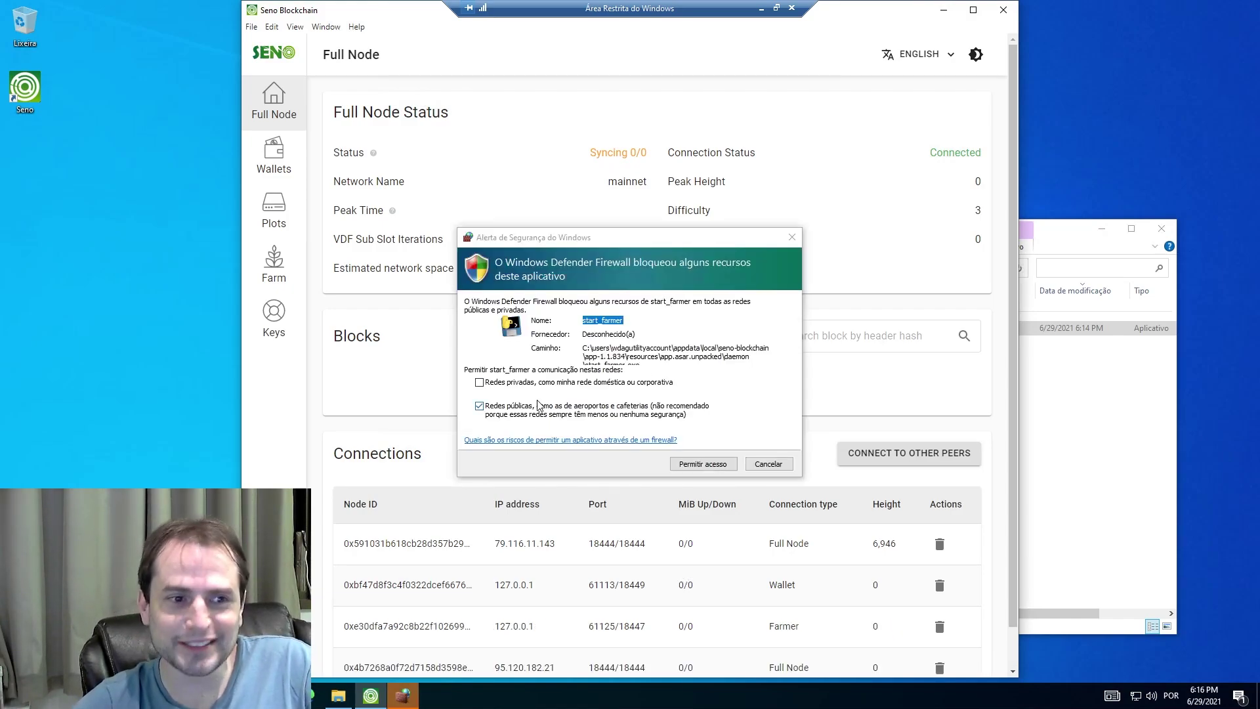
click(528, 382)
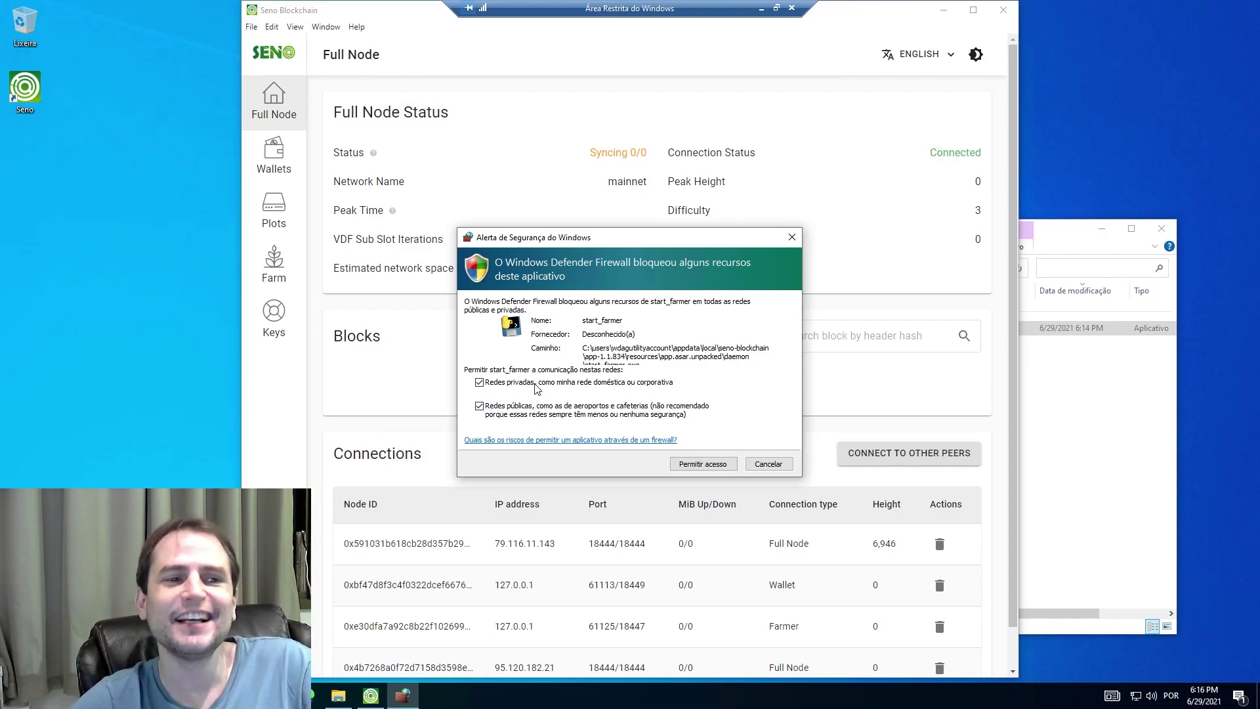
click(703, 464)
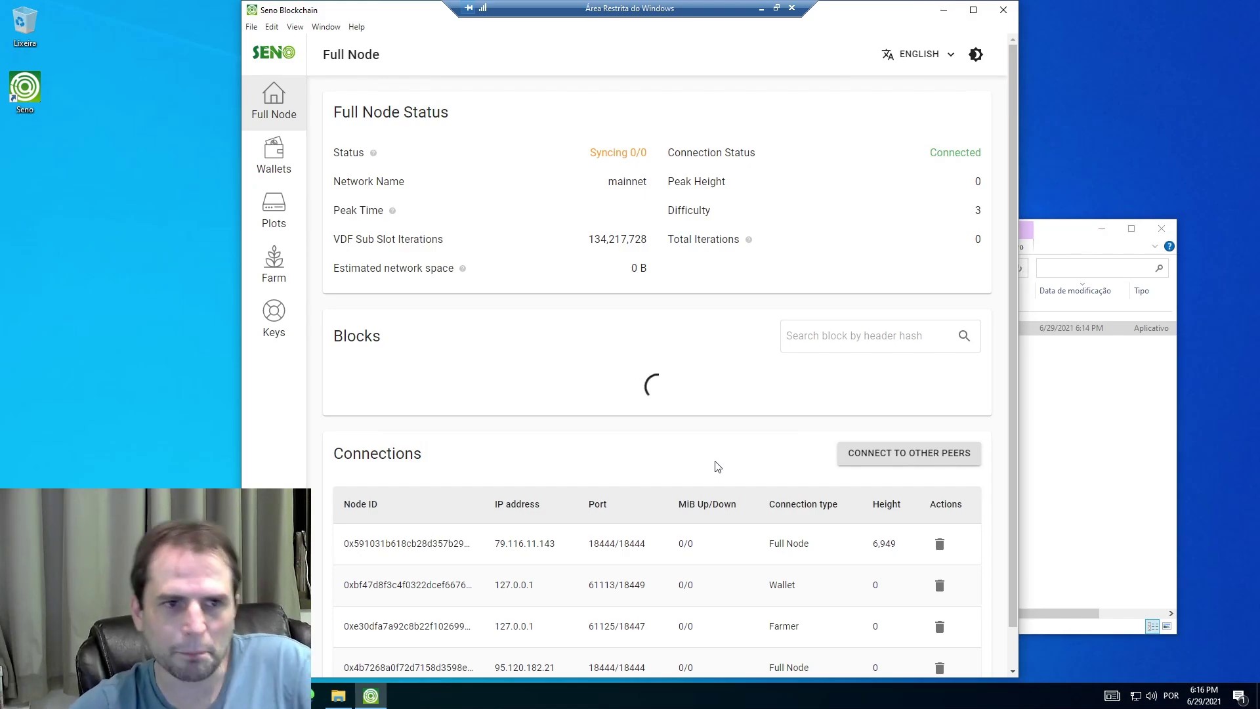
- Check the full node's sync status and peer connections, and open the Plots page
scroll(732, 463, down, 1)
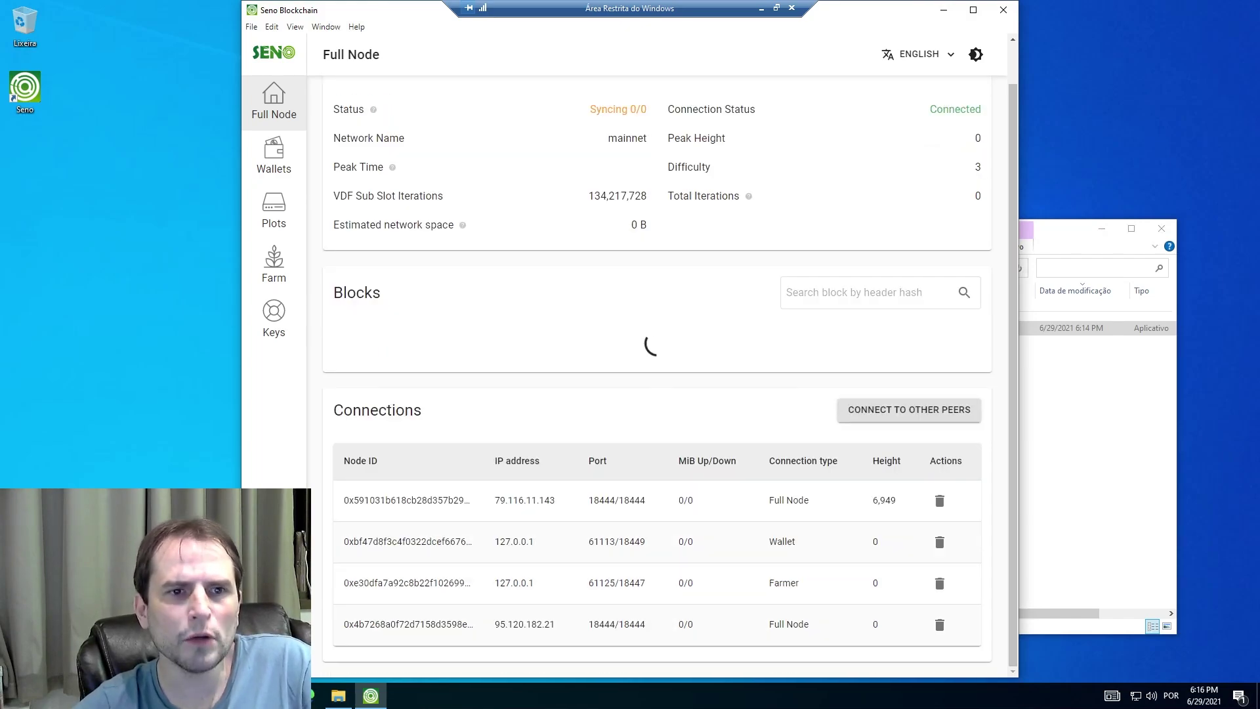
scroll(664, 333, up, 1)
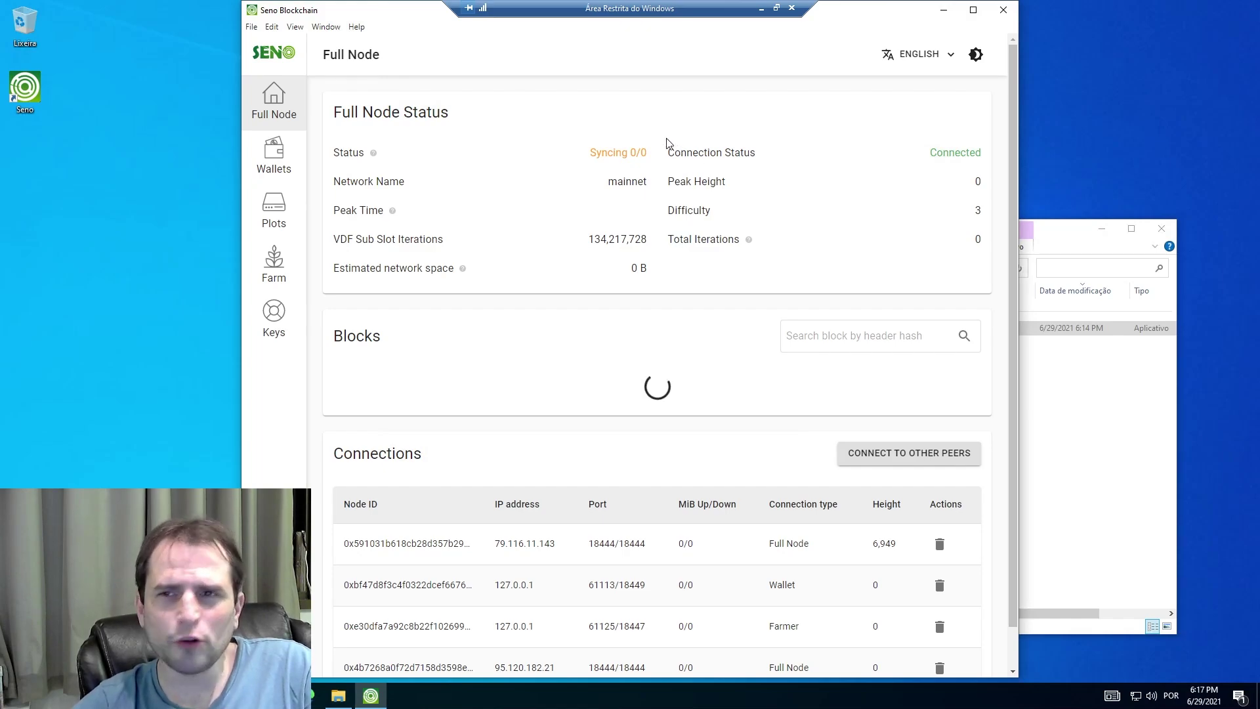
scroll(720, 257, down, 1)
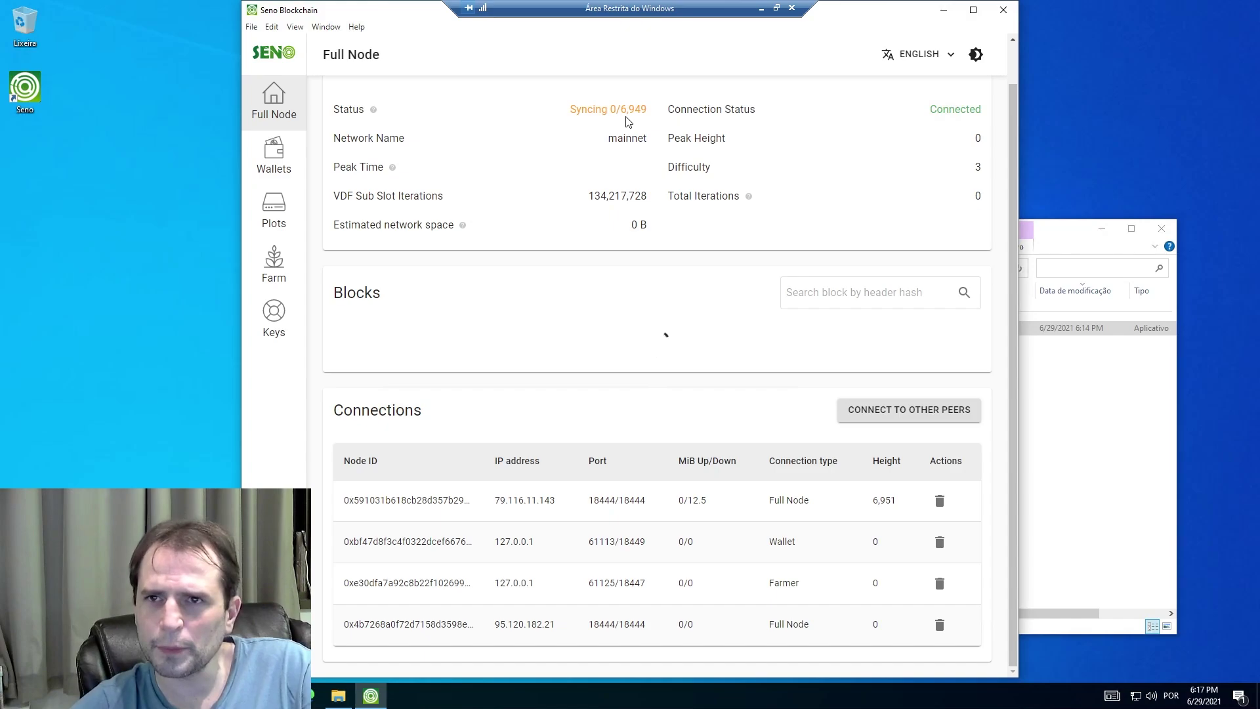
scroll(580, 219, up, 1)
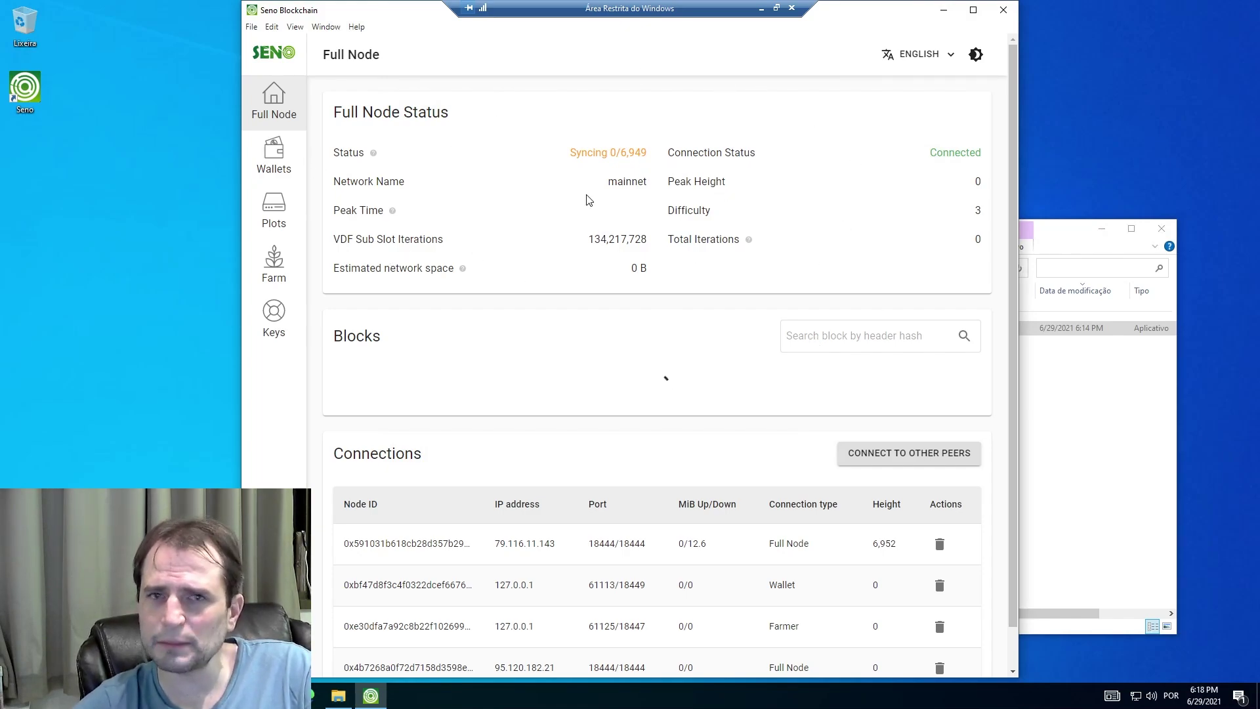
click(274, 203)
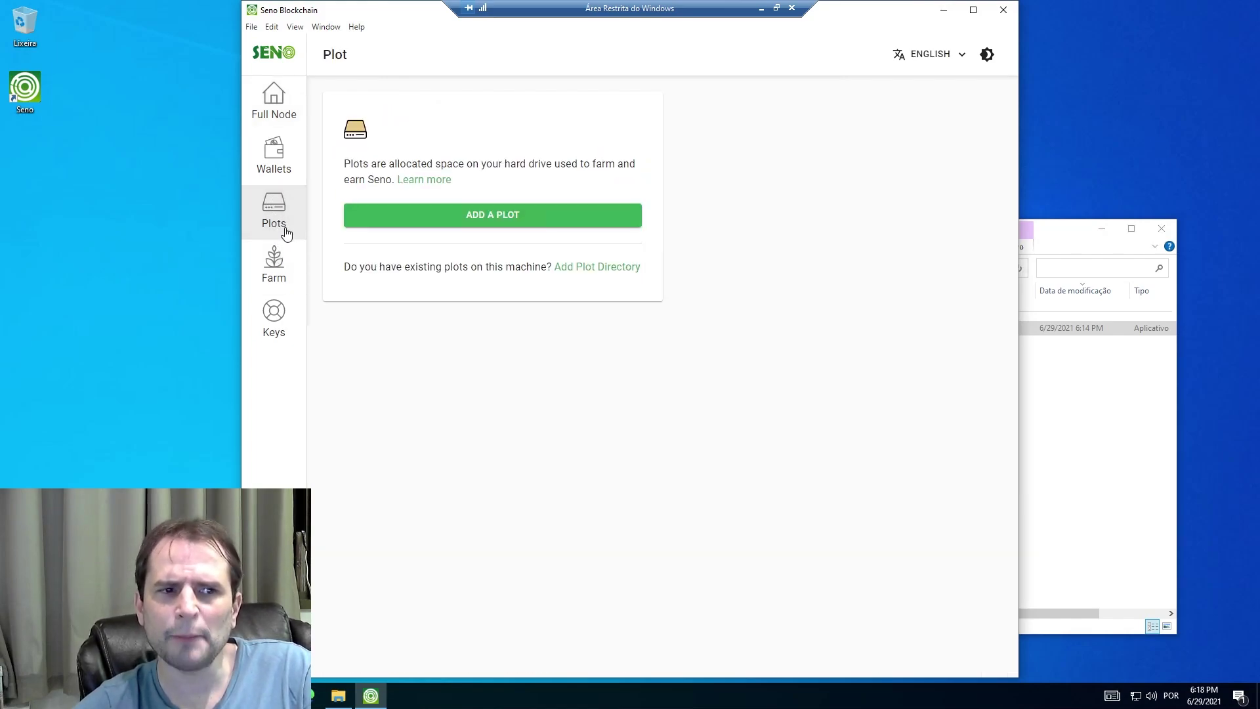
- Bring up the folder picker for adding an existing plot directory, and dismiss it without selecting a folder
click(594, 270)
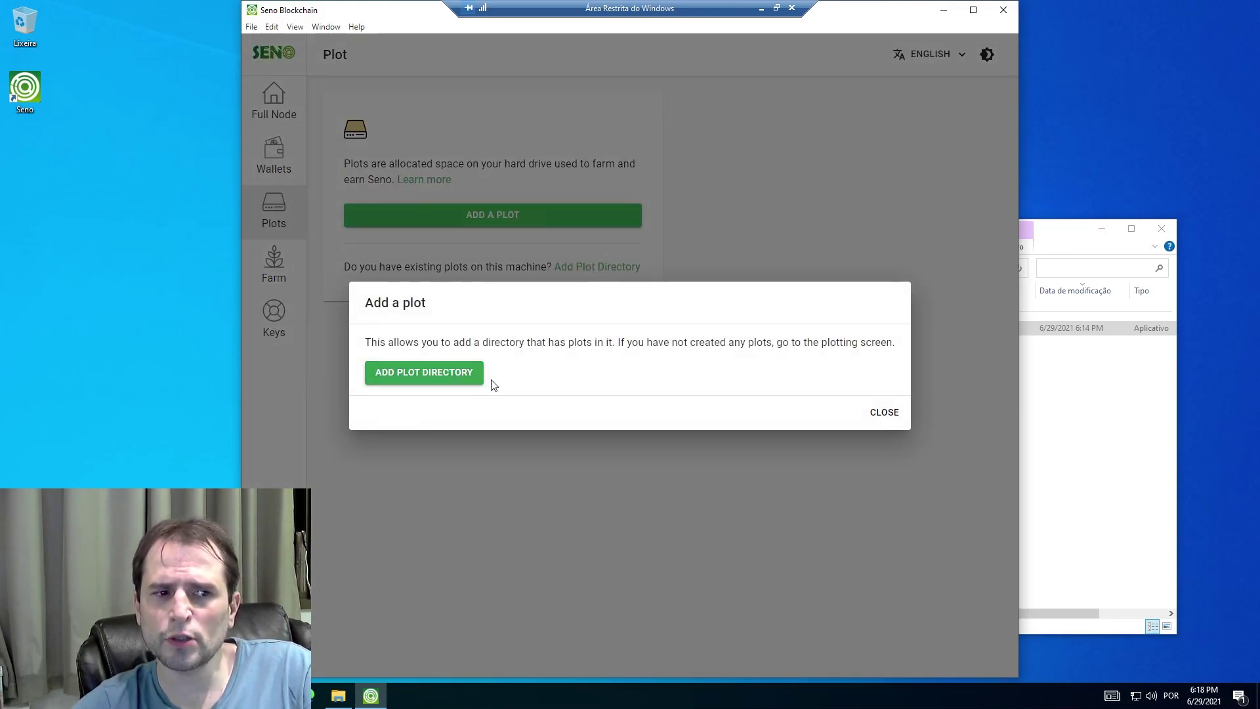
click(436, 376)
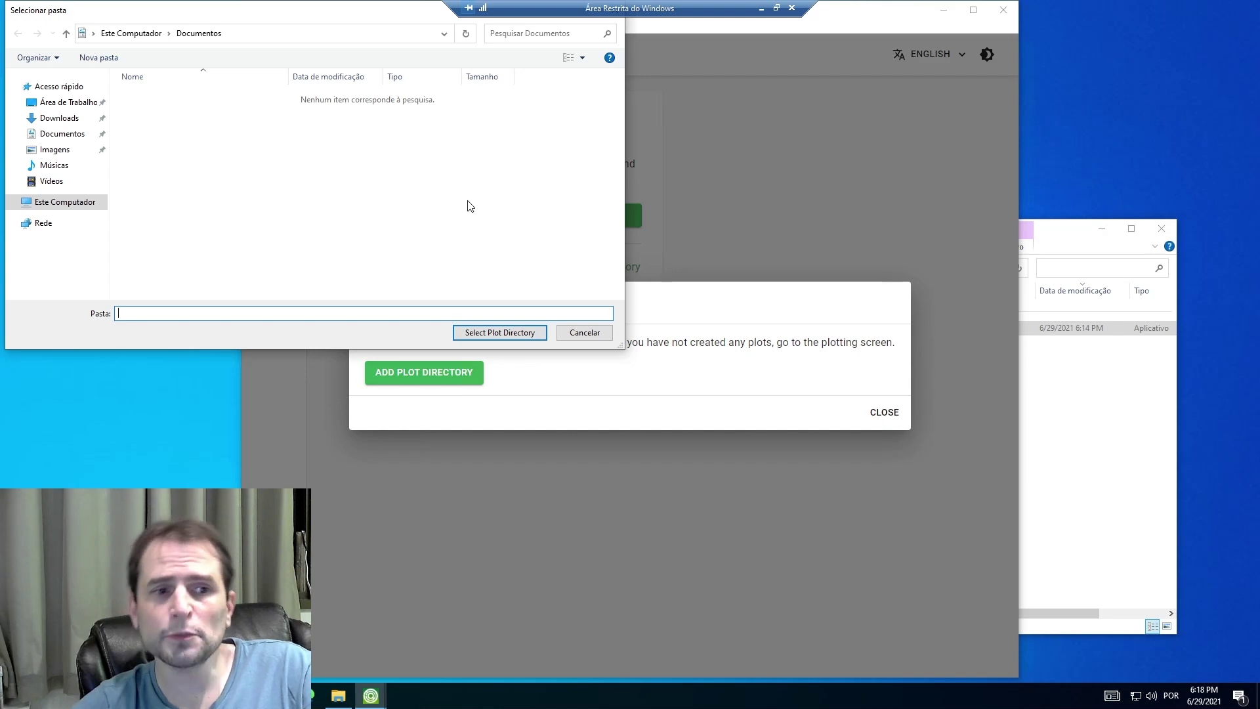
click(584, 333)
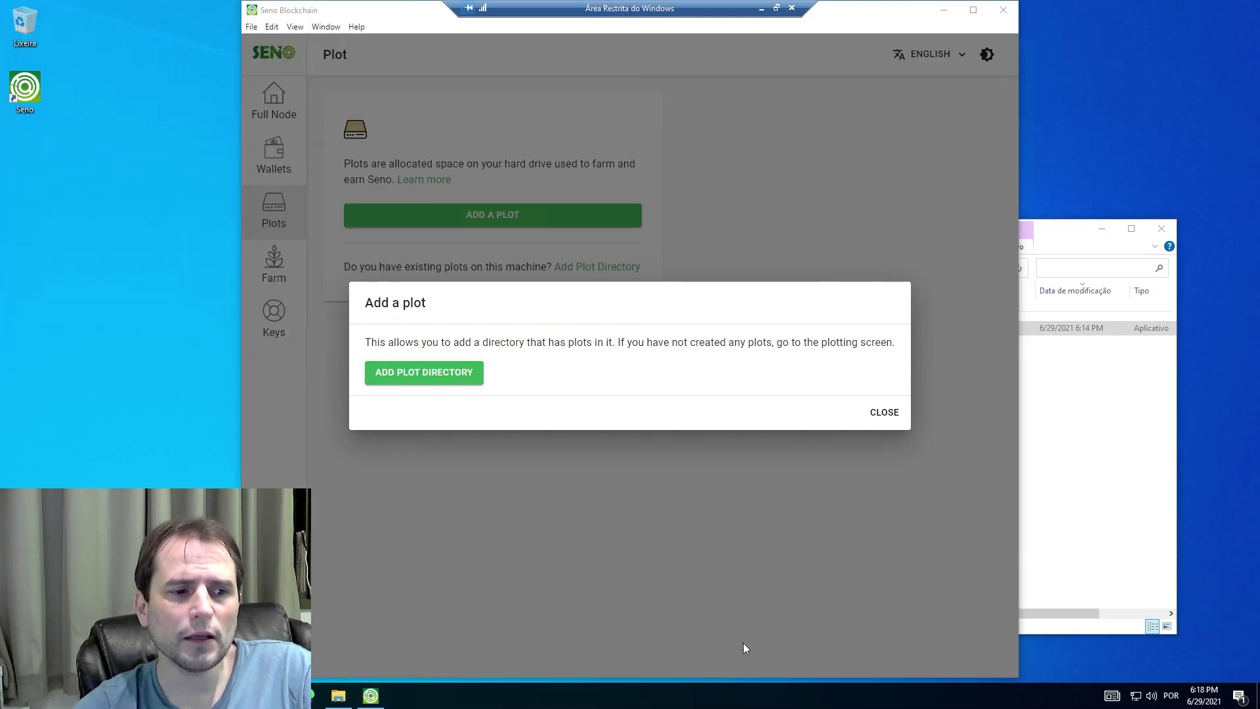
click(884, 412)
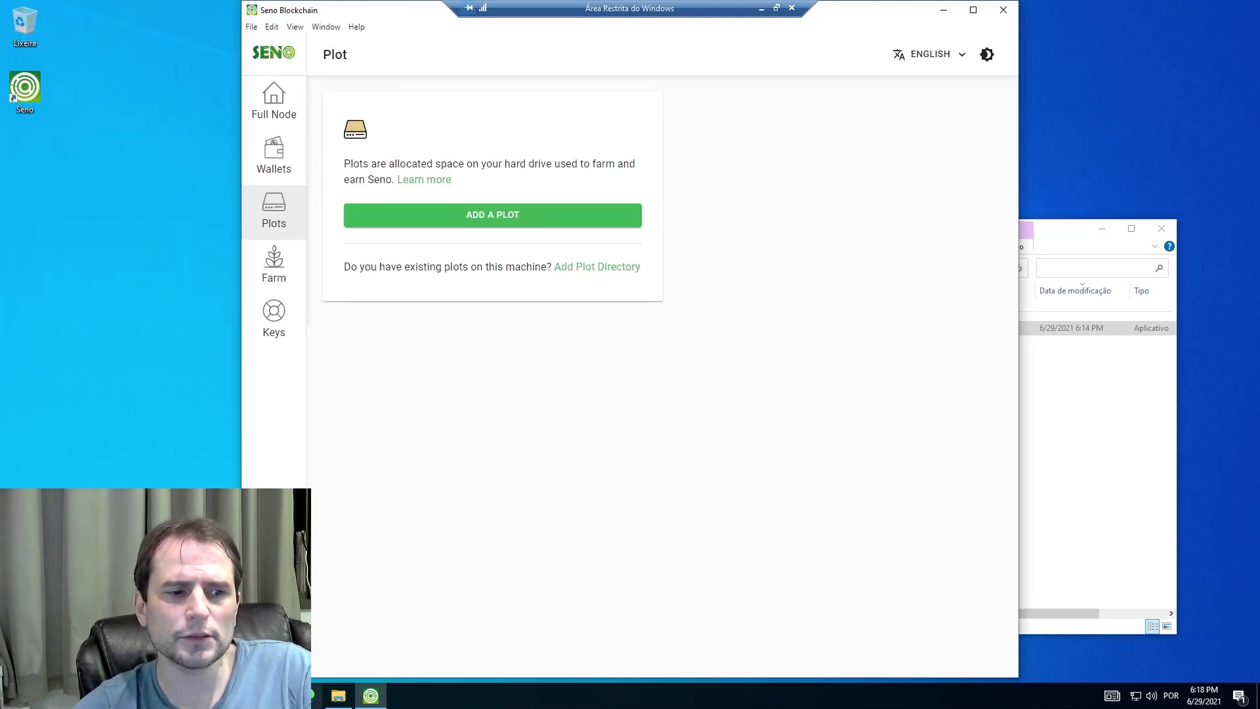
- Check the drives available on this computer in File Explorer and close its window
click(338, 697)
click(810, 416)
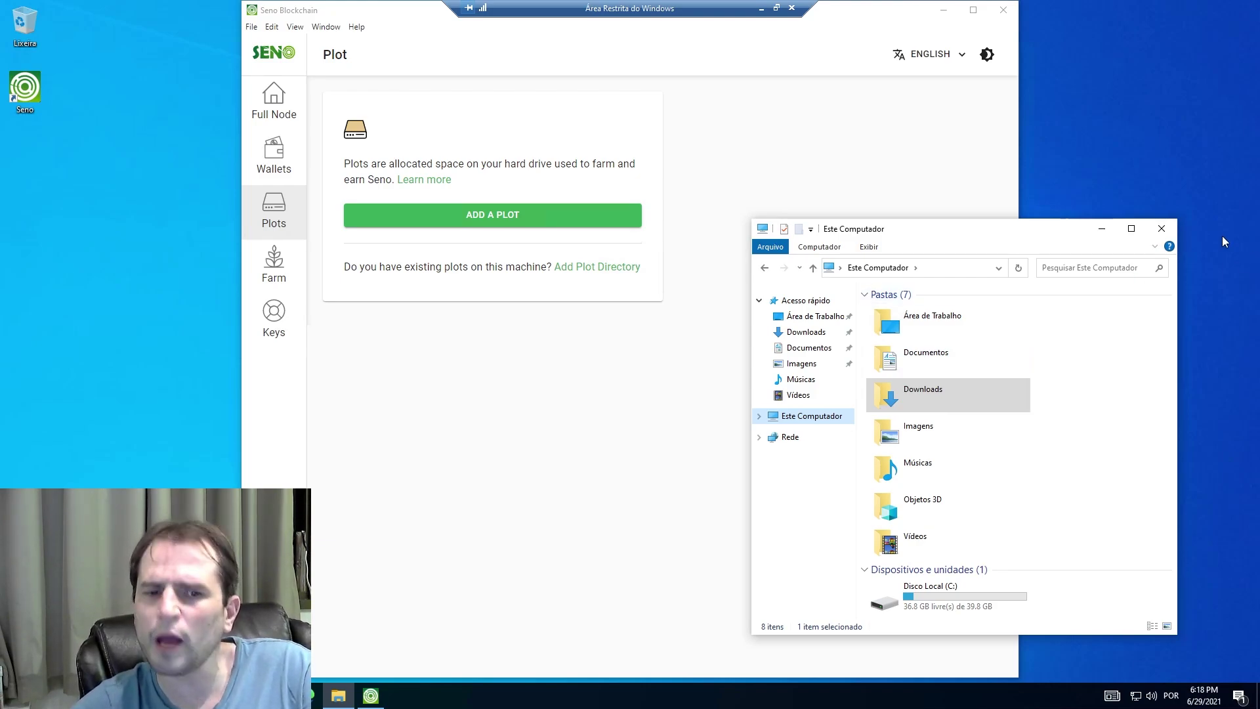
click(1161, 228)
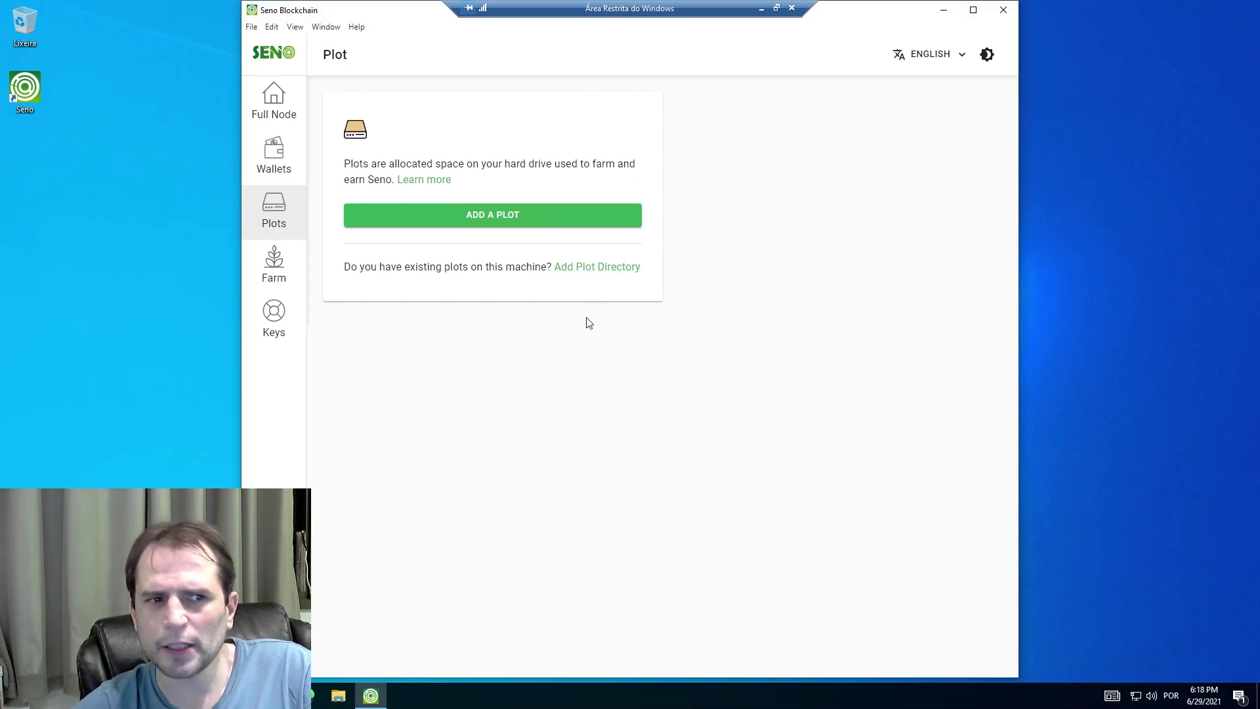
- View the Farm page, check the farming machine's CPU and memory load in Task Manager, and return to the farm overview
click(275, 272)
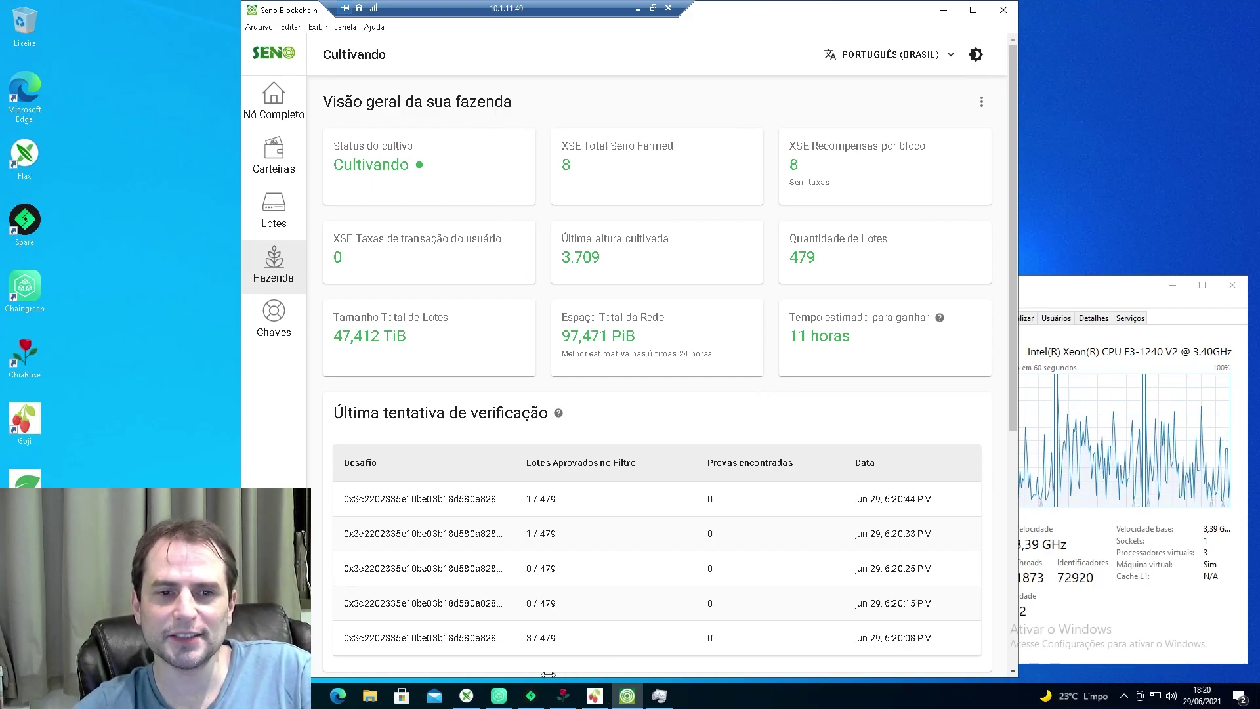
click(1022, 346)
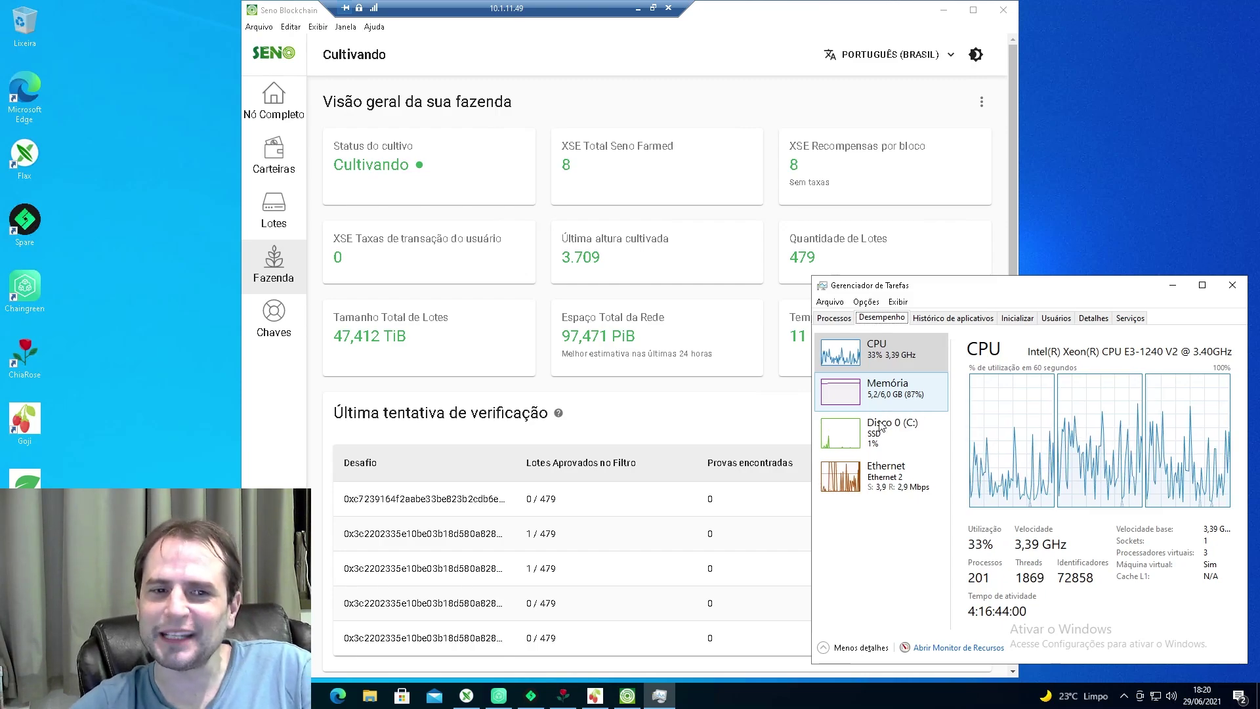
click(850, 122)
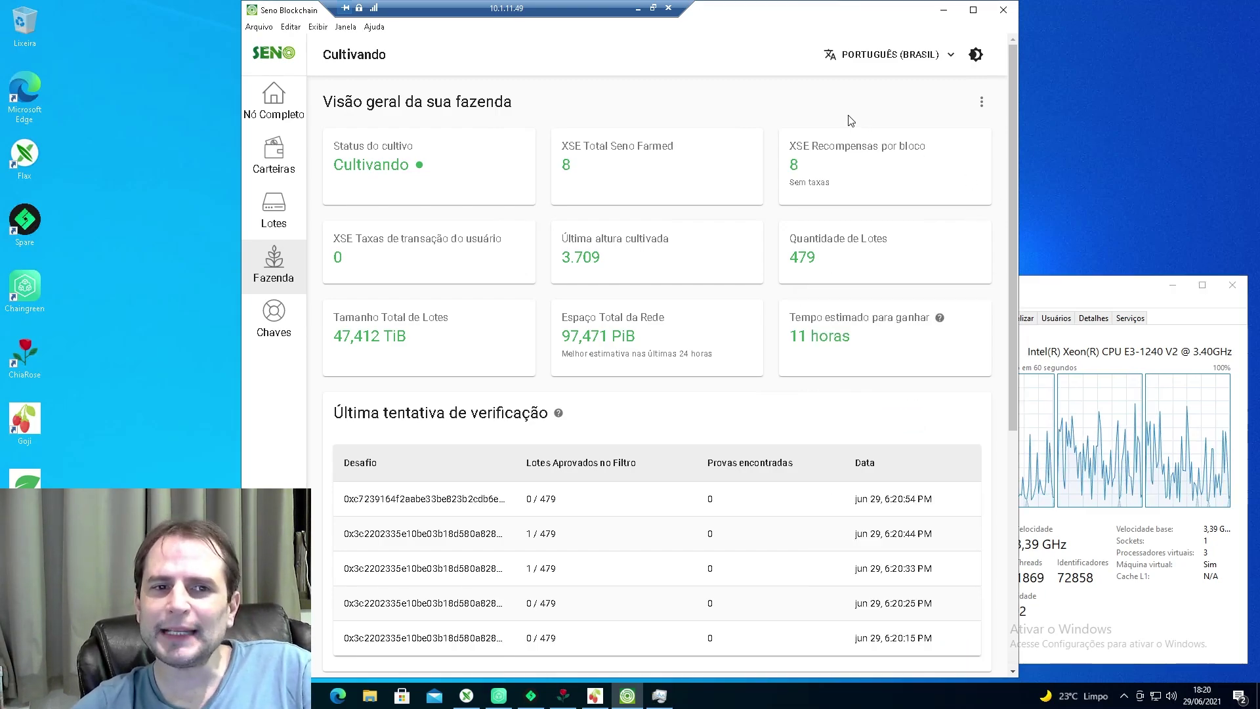